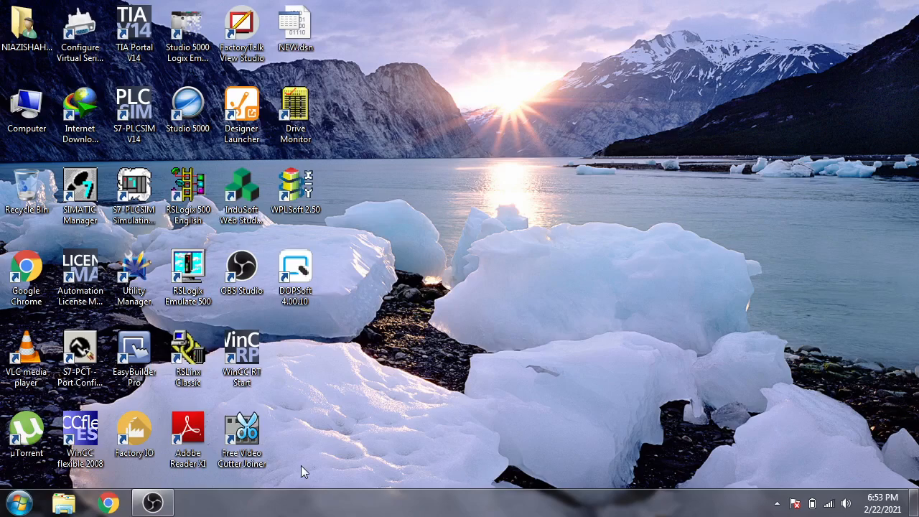
- Open SIMATIC Manager and cancel the STEP 7 New Project wizard
double_click(89, 192)
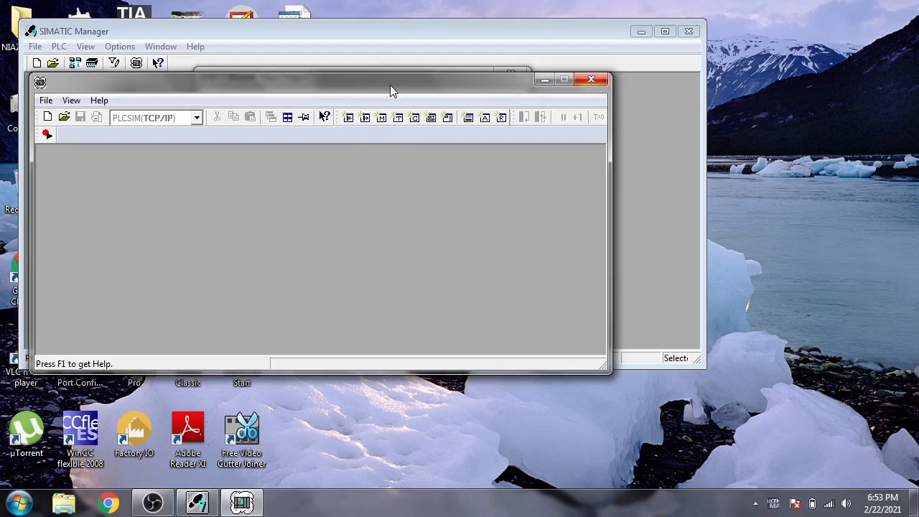
left_click(409, 32)
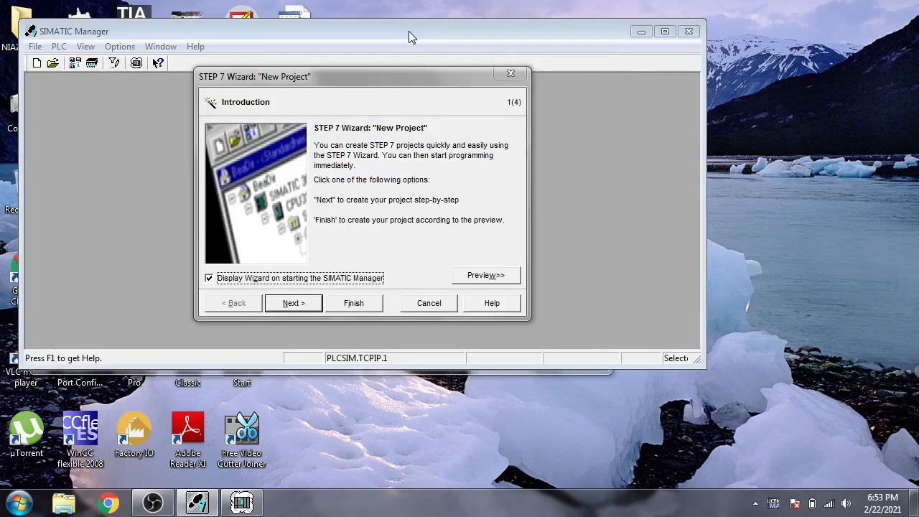
left_click(416, 305)
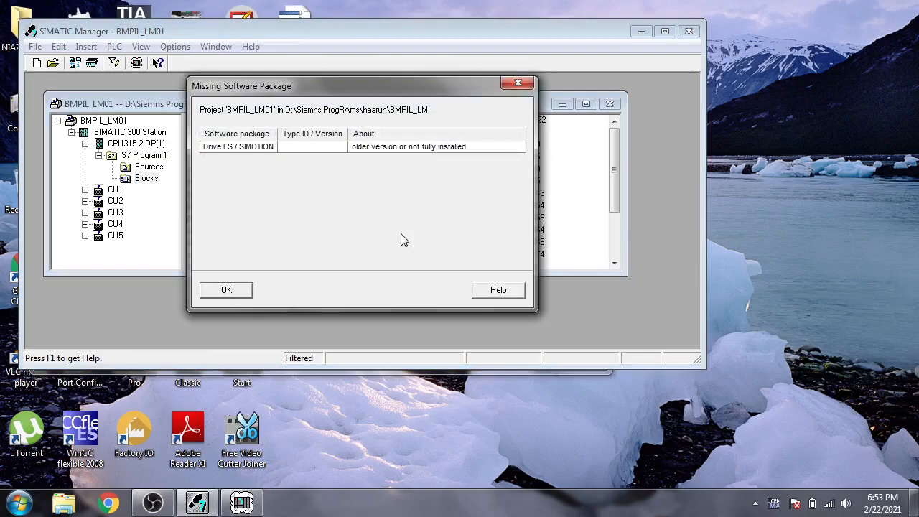
- Dismiss the missing software package notice, close the BMPIL_LM01 and S7_Pro10 projects, and minimize SIMATIC Manager
left_click(518, 82)
left_click(611, 105)
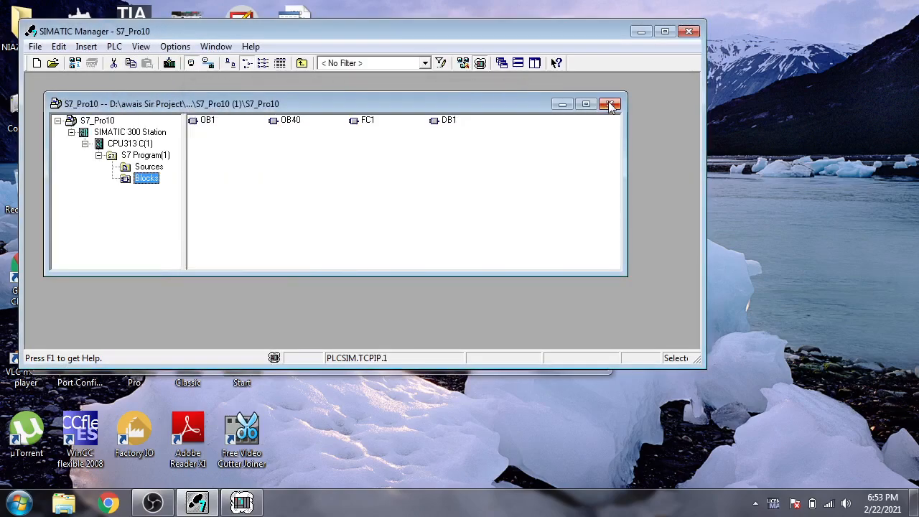
left_click(610, 101)
left_click(640, 36)
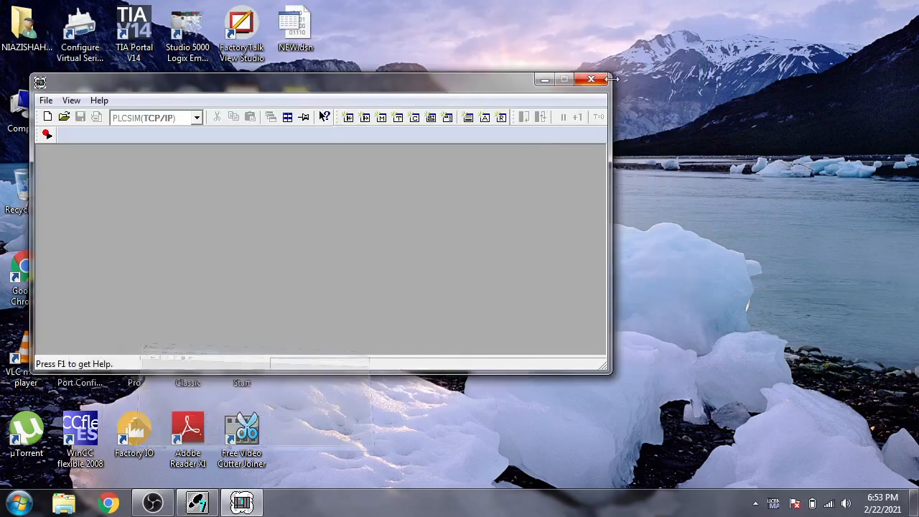
left_click_drag(491, 82, 673, 44)
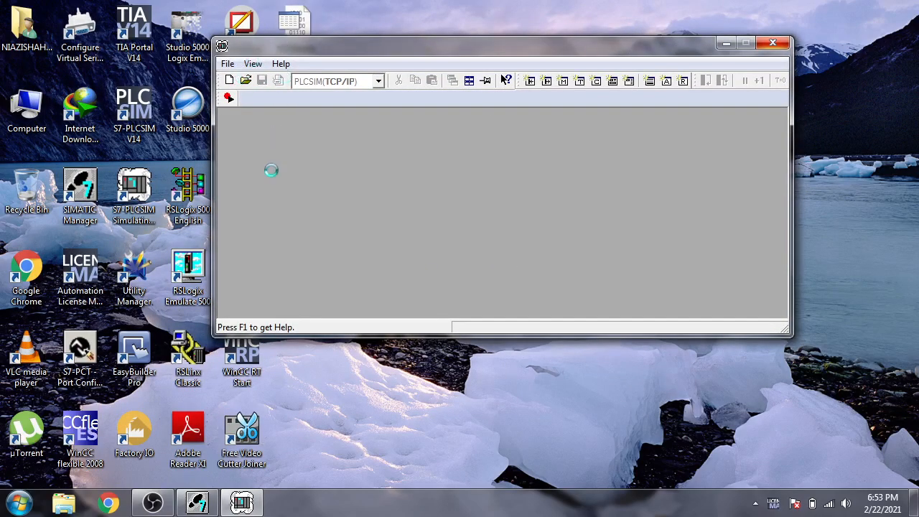
left_click(249, 506)
left_click(248, 507)
left_click(250, 507)
left_click(250, 507)
left_click(250, 507)
left_click(250, 507)
left_click(206, 503)
left_click(210, 505)
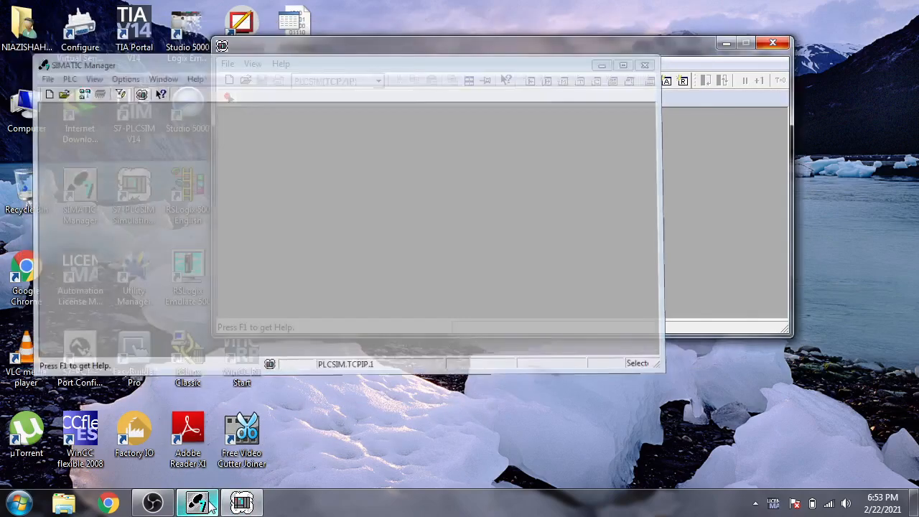
left_click(243, 508)
left_click(243, 509)
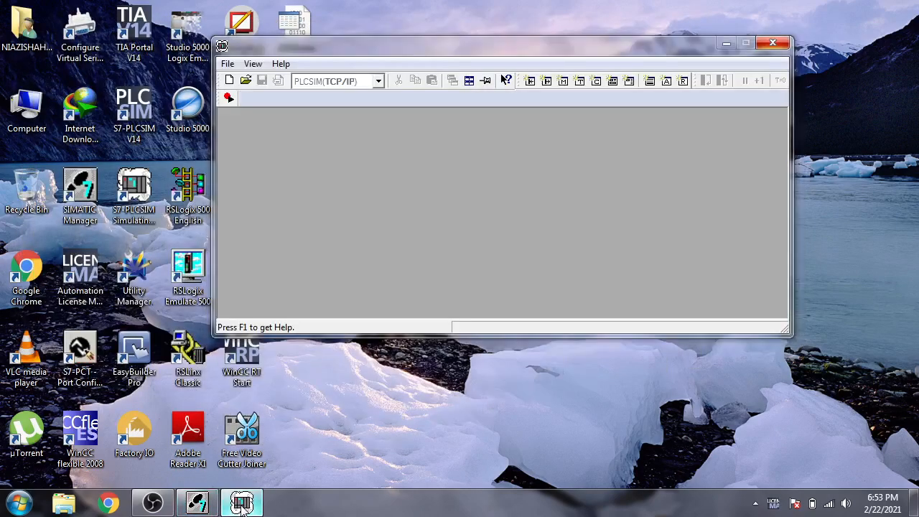
right_click(243, 506)
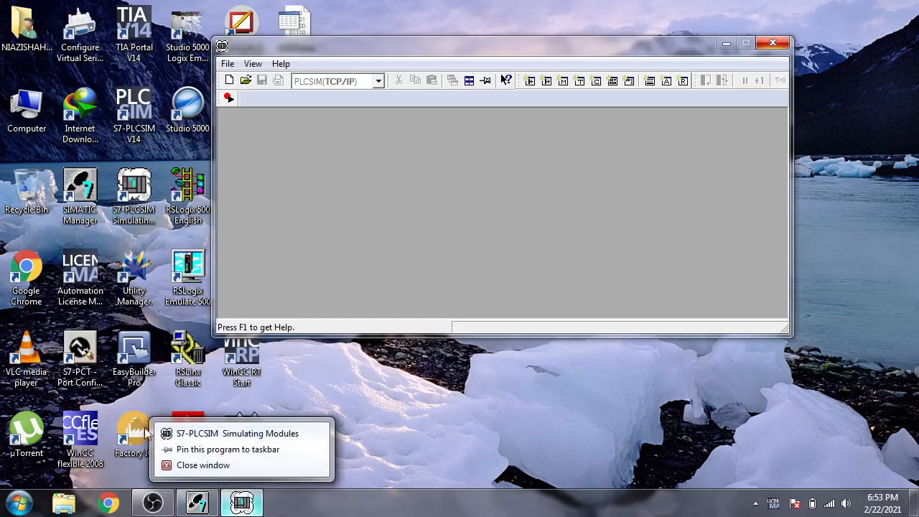
- Open S7-PCT Port Configuration and browse the IO Link V1.0 SIEMENS AG folder and the IO Link V1.1 folder in the catalog
double_click(79, 354)
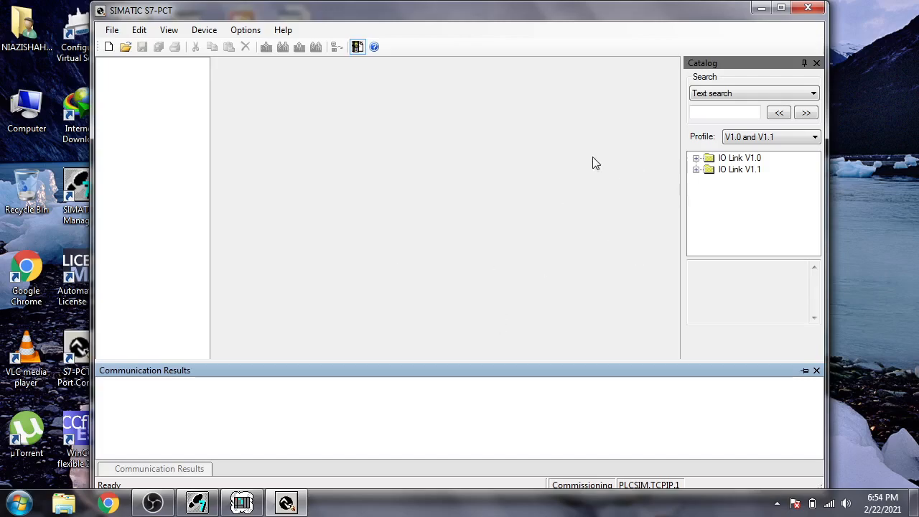
left_click(696, 158)
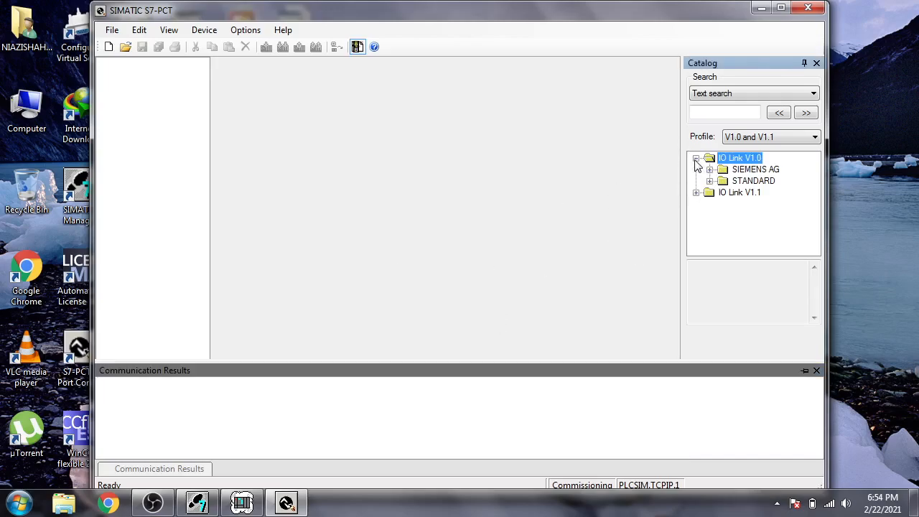
left_click(709, 171)
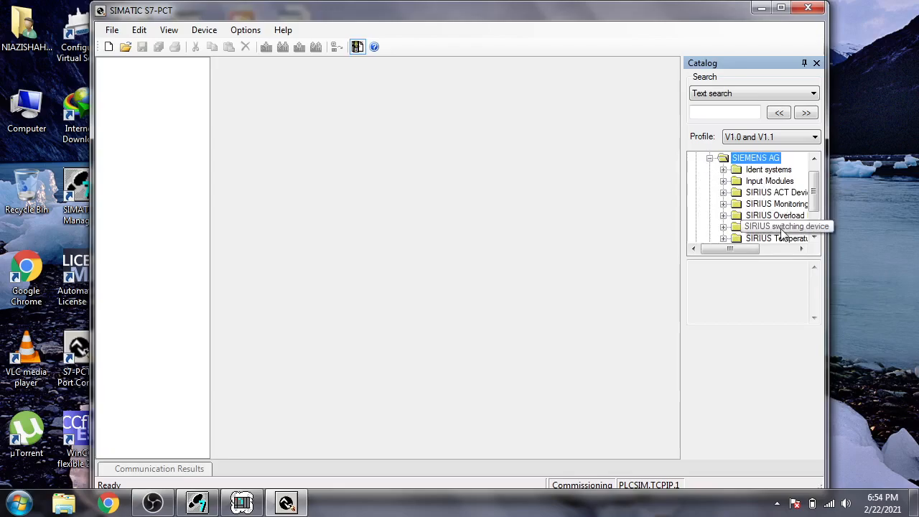
scroll(817, 218, "up", 1)
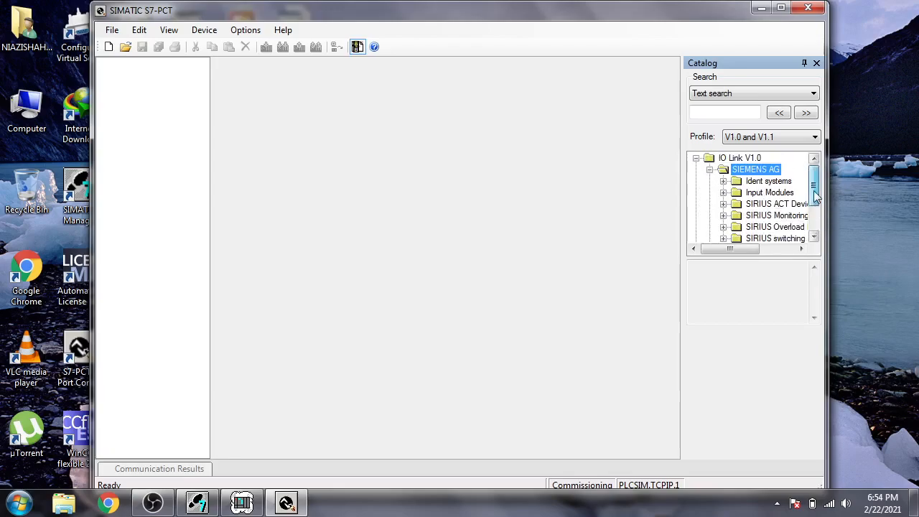
left_click(710, 170)
left_click(696, 158)
left_click(696, 171)
left_click(696, 170)
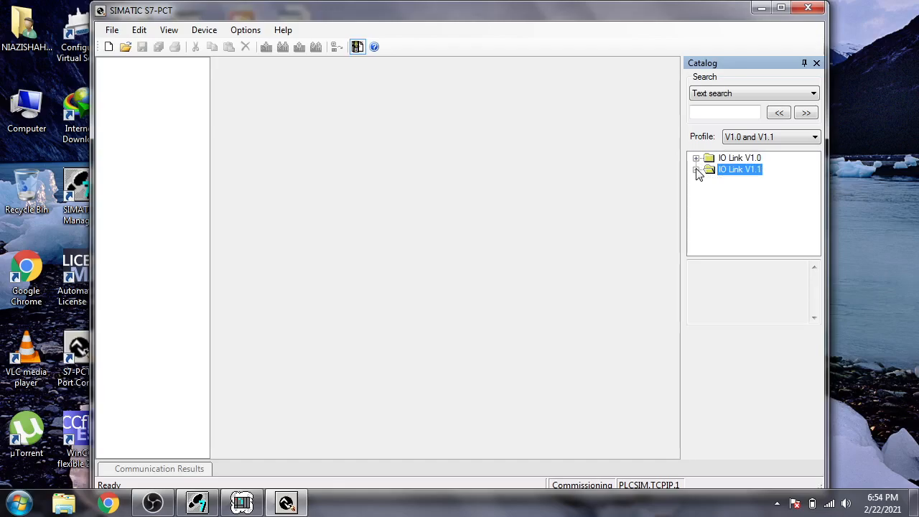
- Minimize and restore SIMATIC S7-PCT, and close it
left_click(762, 9)
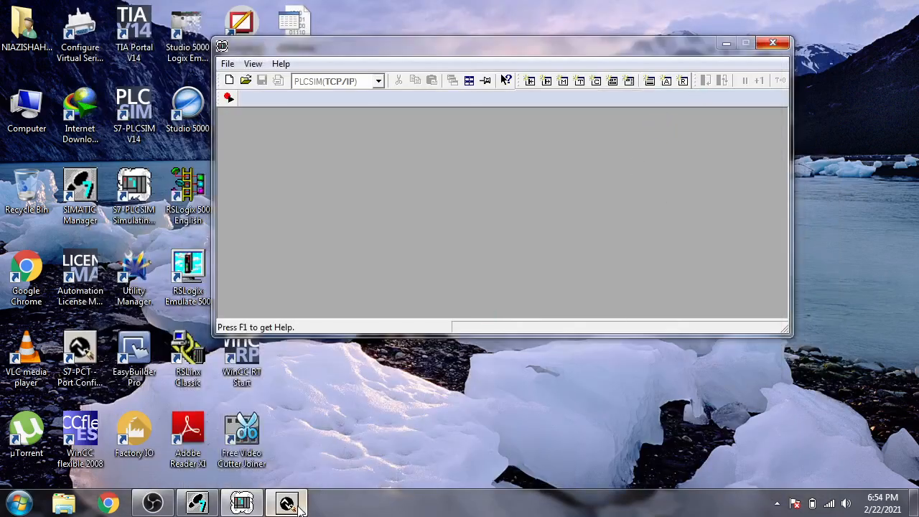
left_click(299, 504)
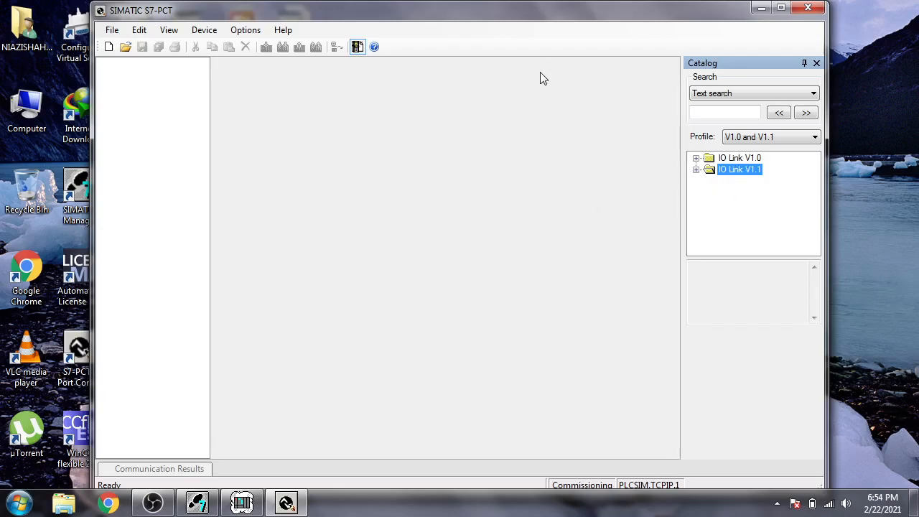
left_click(761, 8)
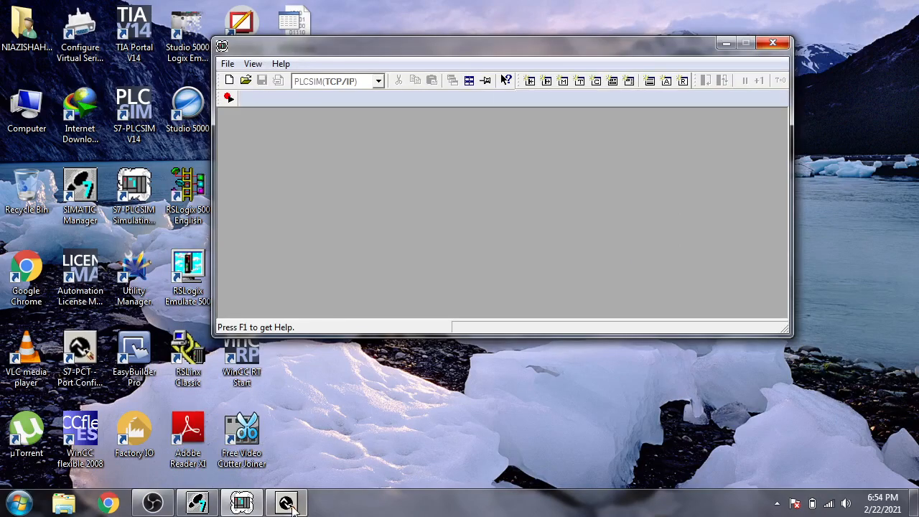
left_click(294, 506)
left_click(291, 508)
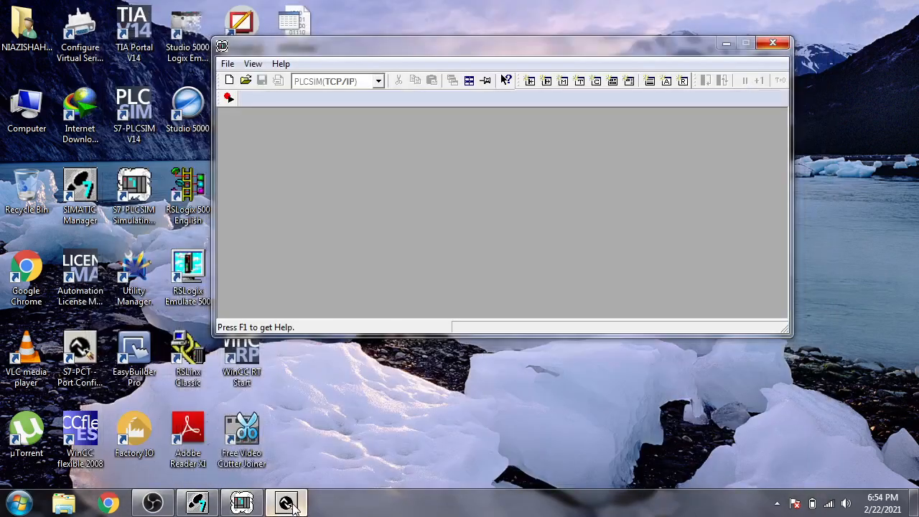
left_click(291, 507)
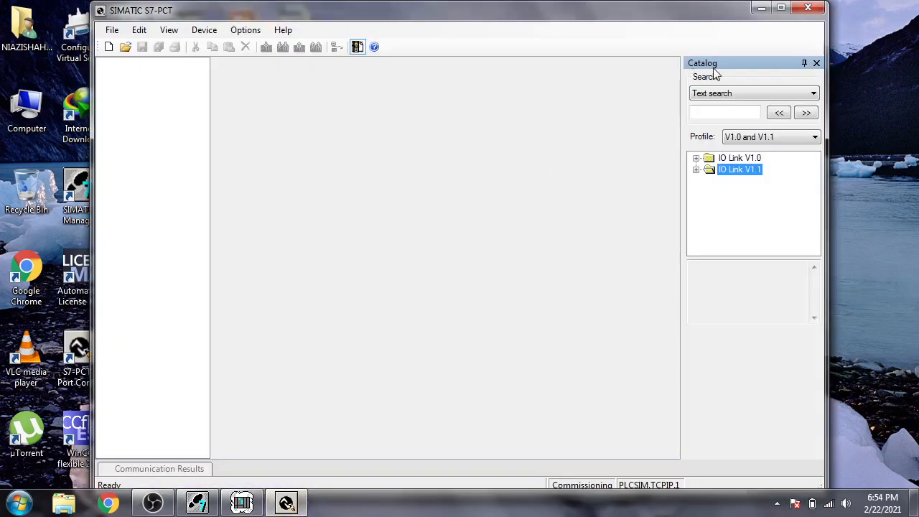
left_click(808, 8)
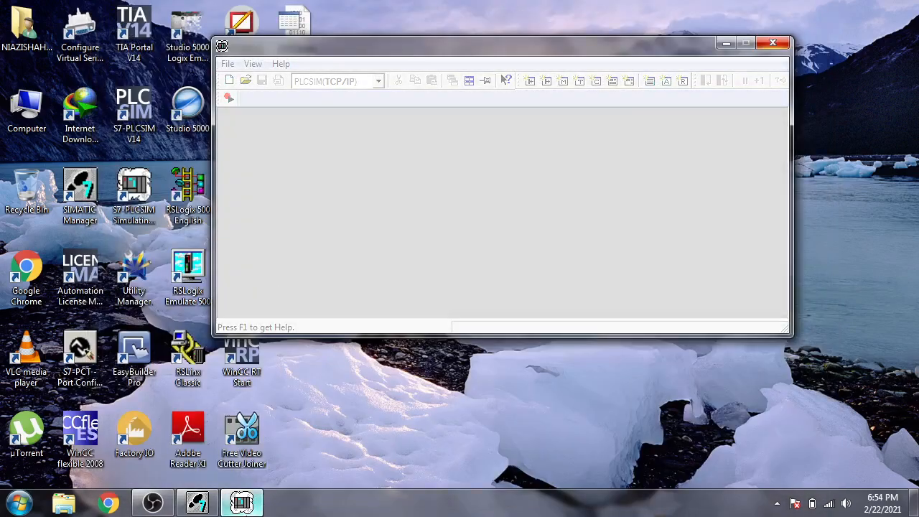
- Force the unresponsive S7-PLCSIM to close, and reopen S7-PLCSIM with its window moved clear of the desktop icons
right_click(242, 503)
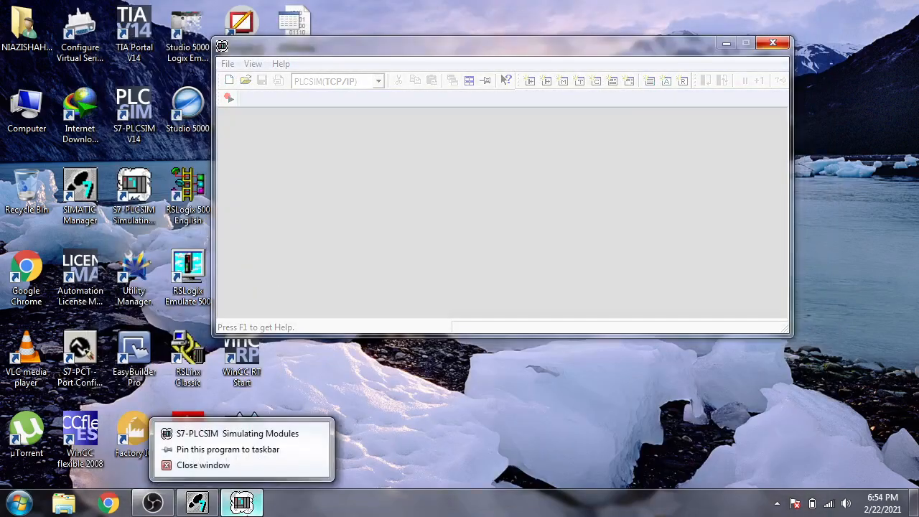
left_click(263, 467)
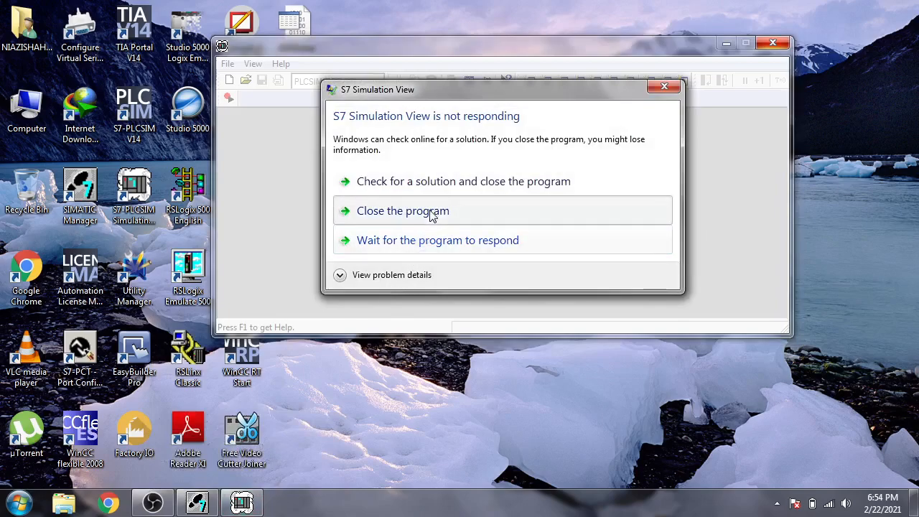
left_click(377, 213)
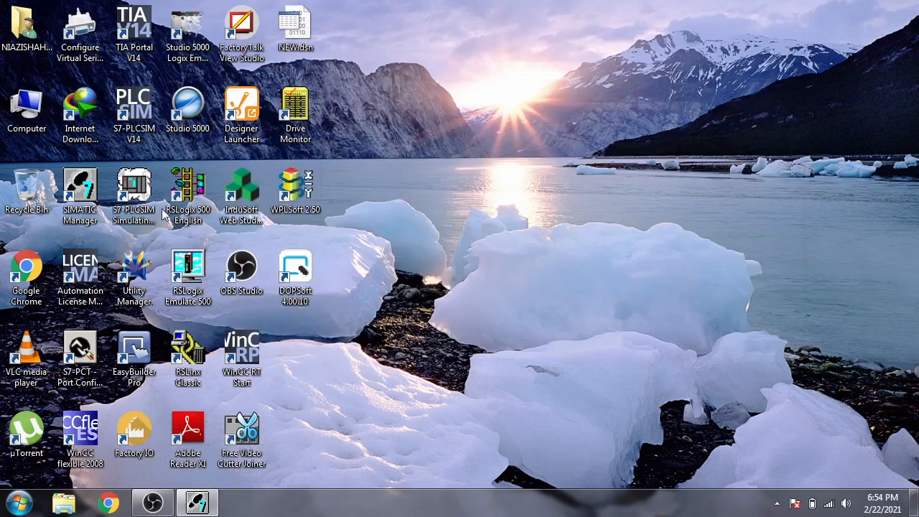
double_click(134, 192)
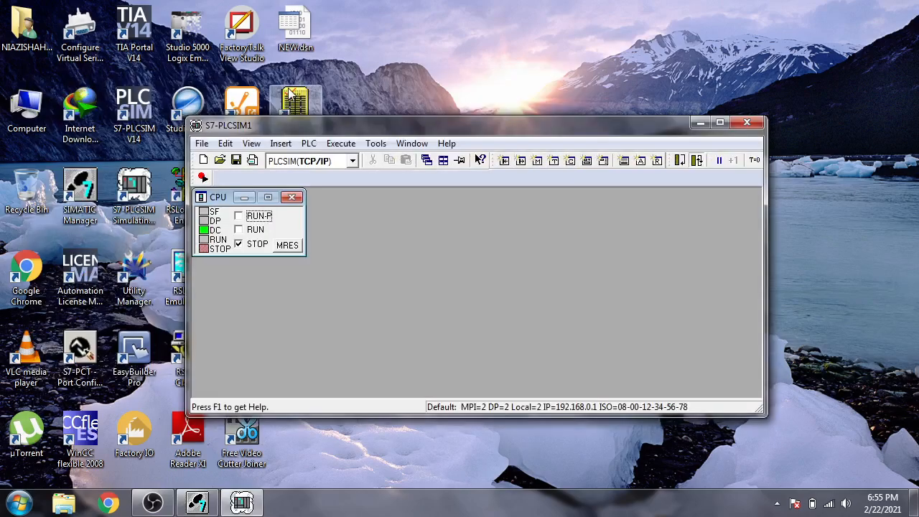
left_click_drag(325, 131, 448, 89)
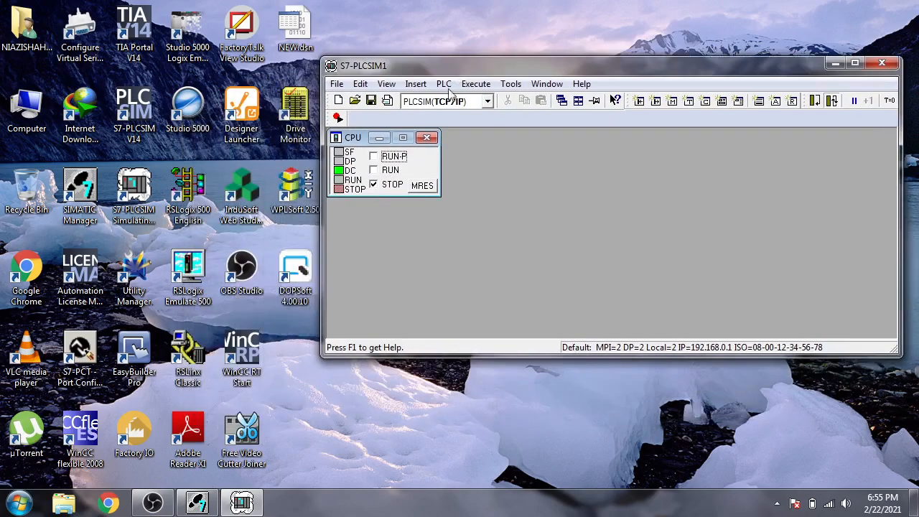
- Switch to SIMATIC Manager, start the New Project wizard and choose the CPU315-2 DP for the project
left_click(201, 503)
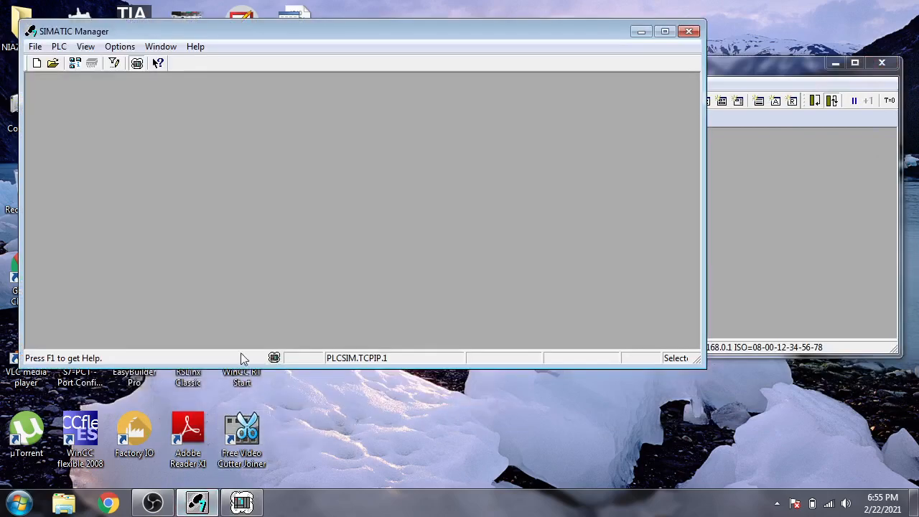
left_click(35, 46)
left_click(57, 78)
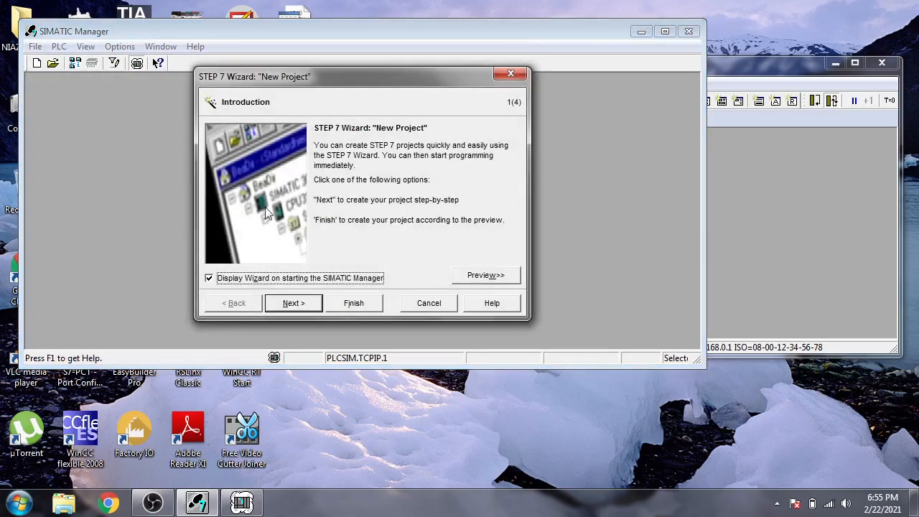
left_click(294, 303)
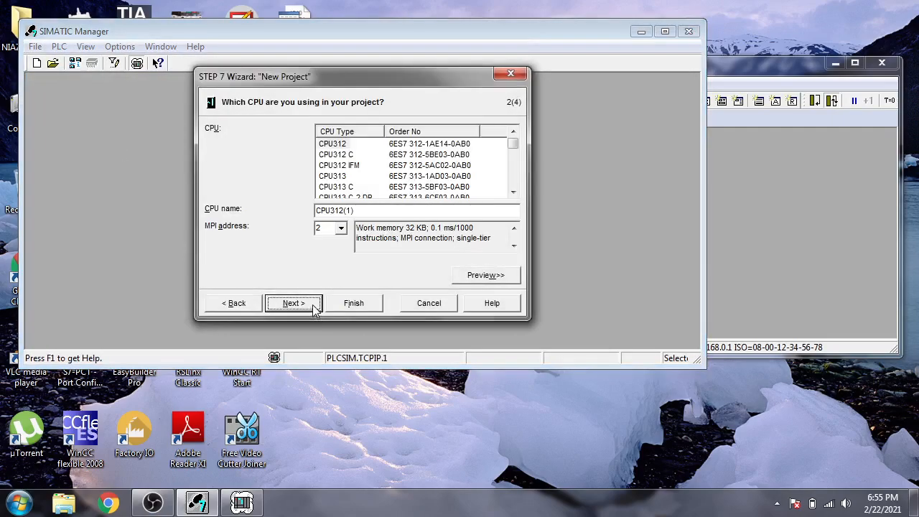
mouse_move(512, 143)
left_mouse_down()
mouse_move(514, 187)
mouse_move(512, 148)
mouse_move(511, 173)
mouse_move(514, 160)
left_mouse_up()
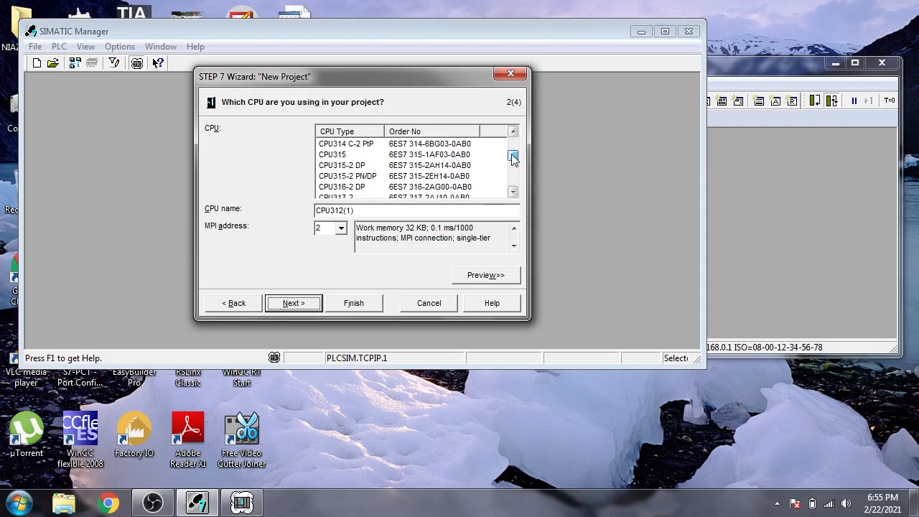
left_click(349, 166)
left_click(316, 304)
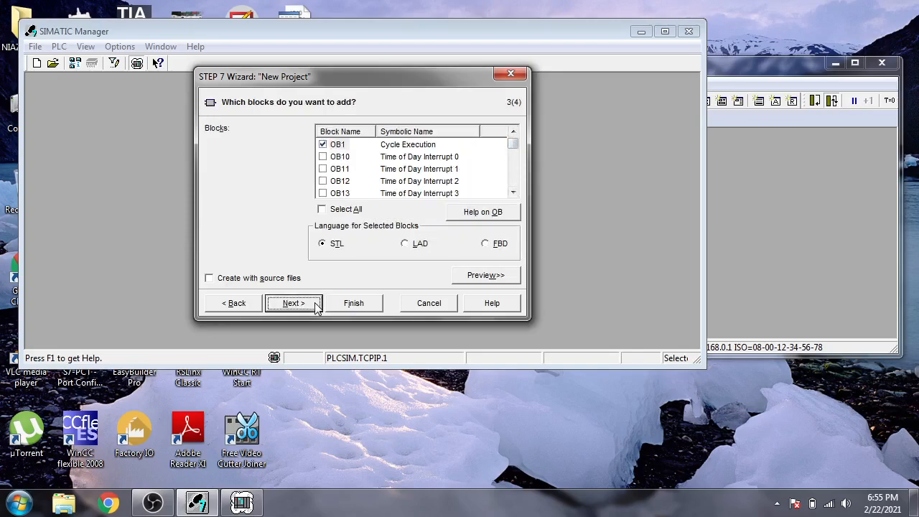
- Add the OB30 Cyclic Interrupt 0 block to the project, set the block language to LAD and continue to the project name page
left_click_drag(513, 145, 428, 192)
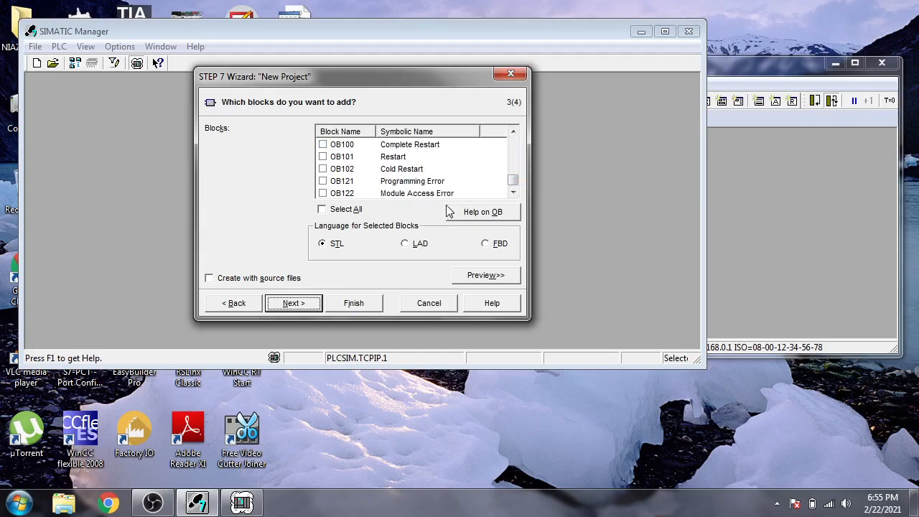
left_click_drag(515, 181, 514, 160)
left_click(514, 133)
left_click(514, 133)
left_click(514, 133)
left_click(514, 132)
left_click(514, 132)
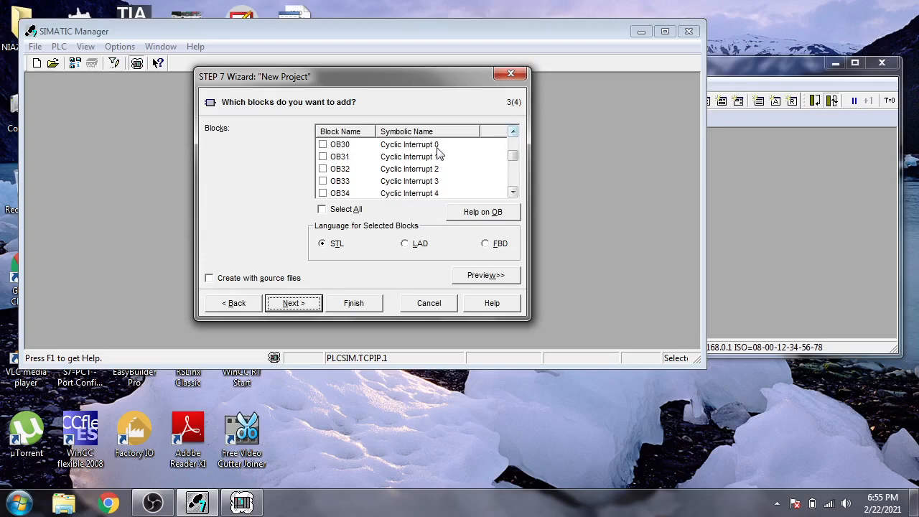
left_click(324, 144)
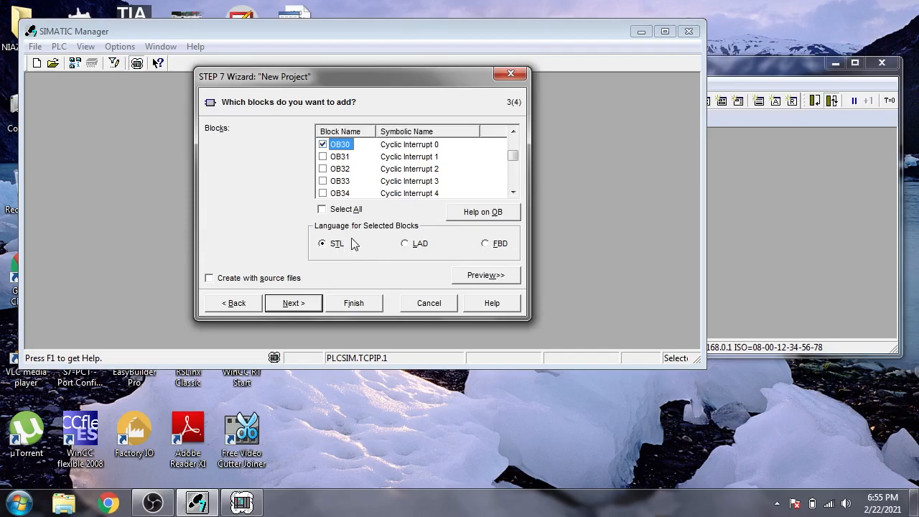
left_click(488, 244)
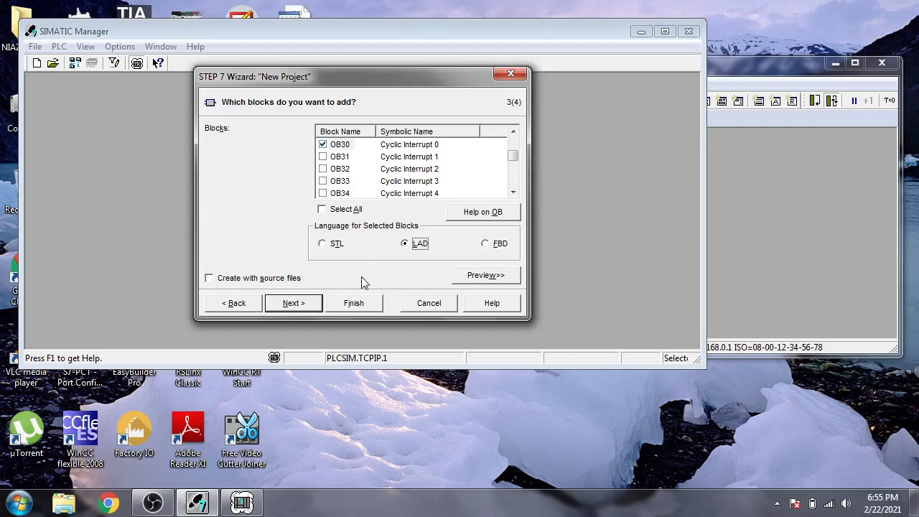
left_click(320, 303)
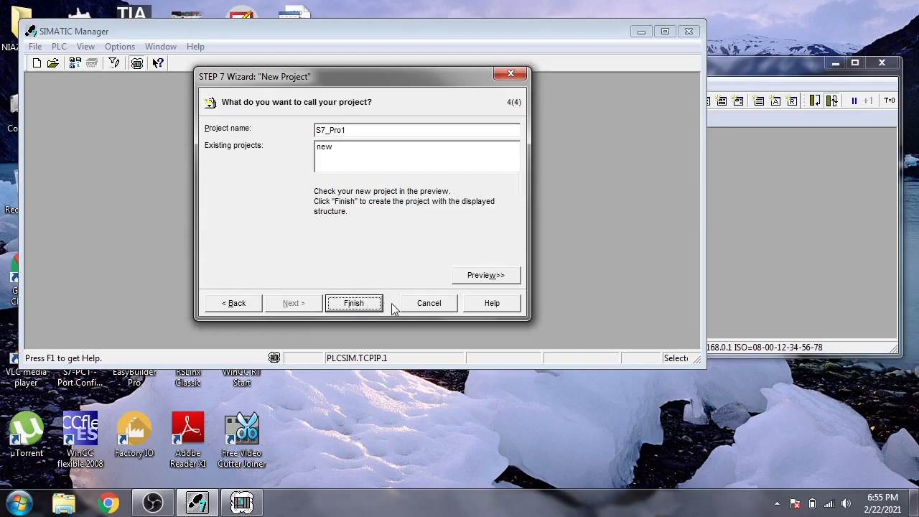
- Cancel the New Project wizard and create a blank project named SHAHNI in G:\simatic manager\s7proj
left_click(440, 304)
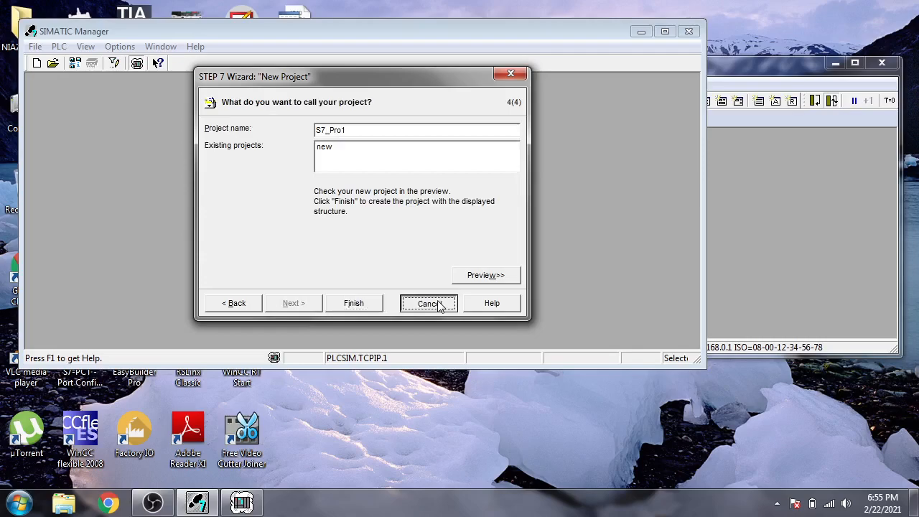
left_click(37, 64)
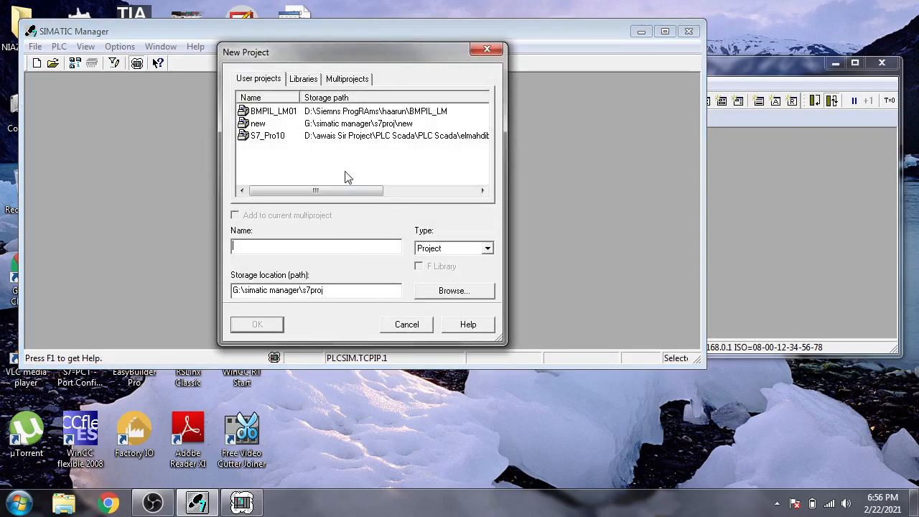
type("SHAHNI")
left_click(257, 325)
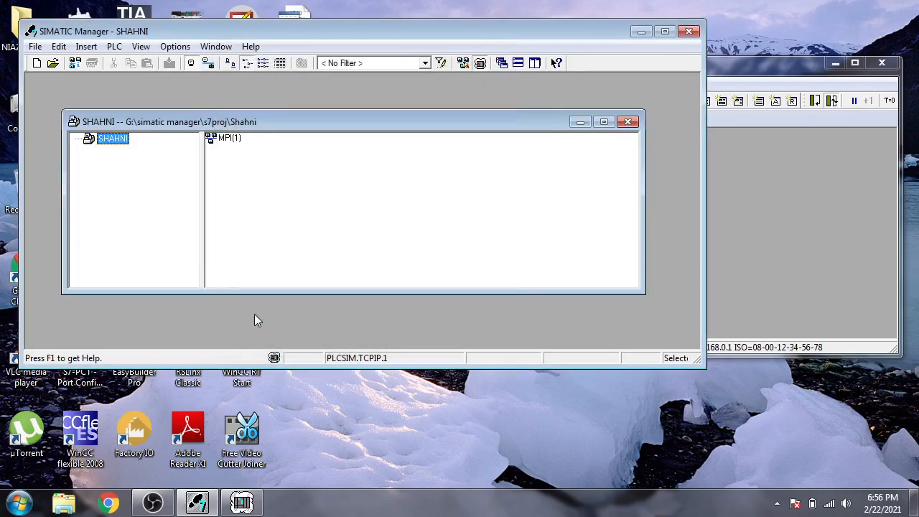
- Move the SHAHNI project window to the upper corner of the workspace and enlarge it to fill most of the area
left_click(219, 141)
left_click(123, 144)
left_click_drag(63, 110, 58, 83)
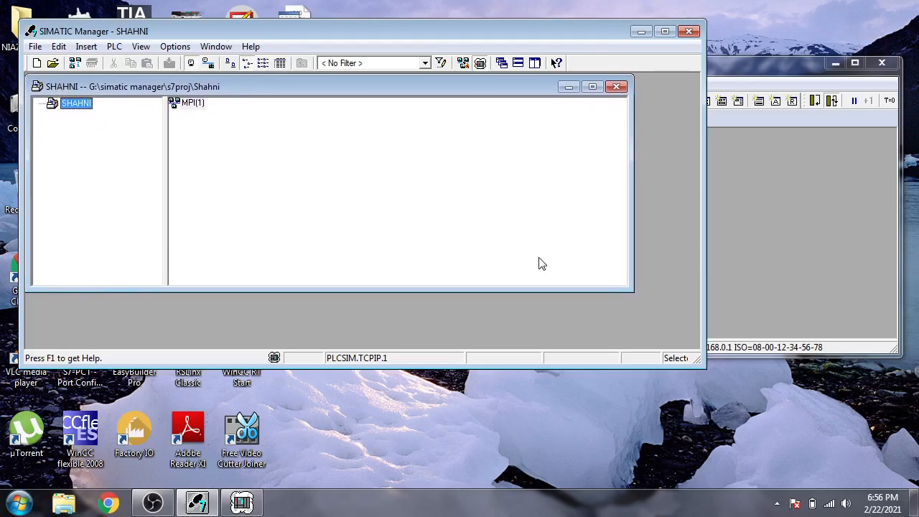
left_click_drag(629, 291, 693, 337)
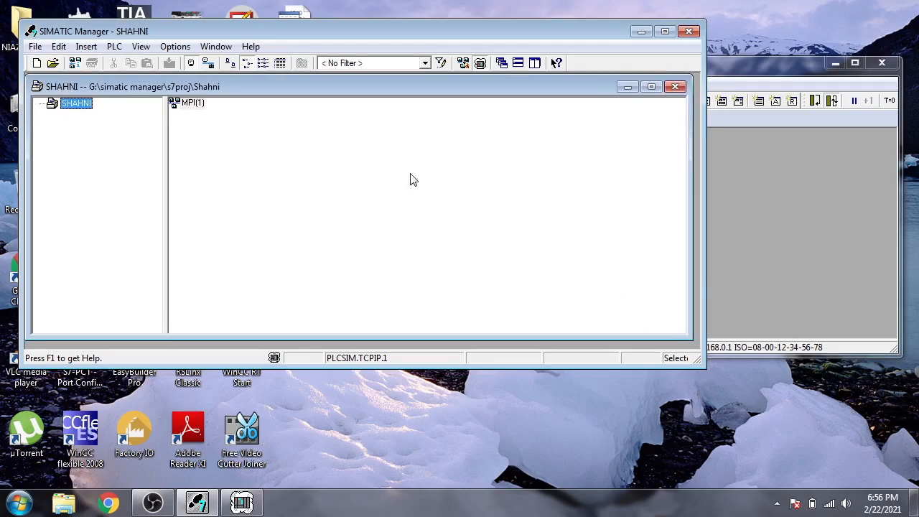
- Insert a SIMATIC 300 station into the SHAHNI project with its default name and open its hardware configuration
left_click(138, 48)
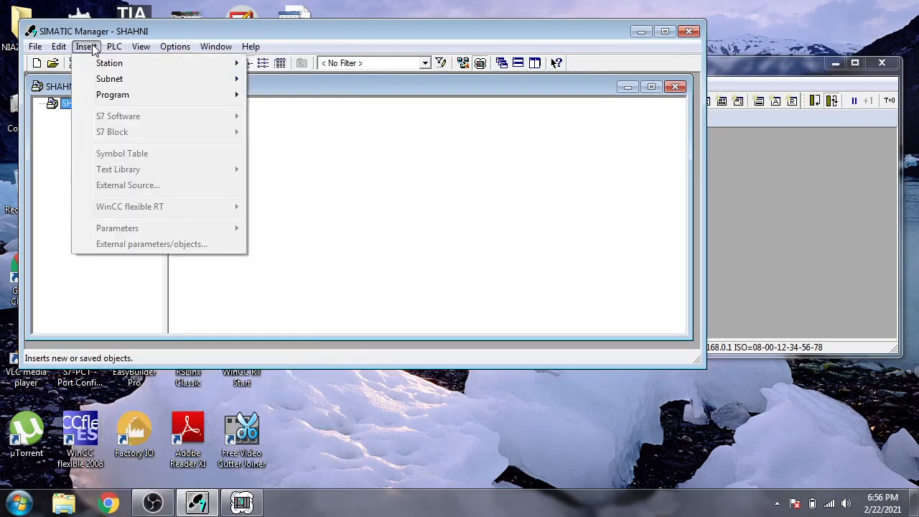
mouse_move(100, 64)
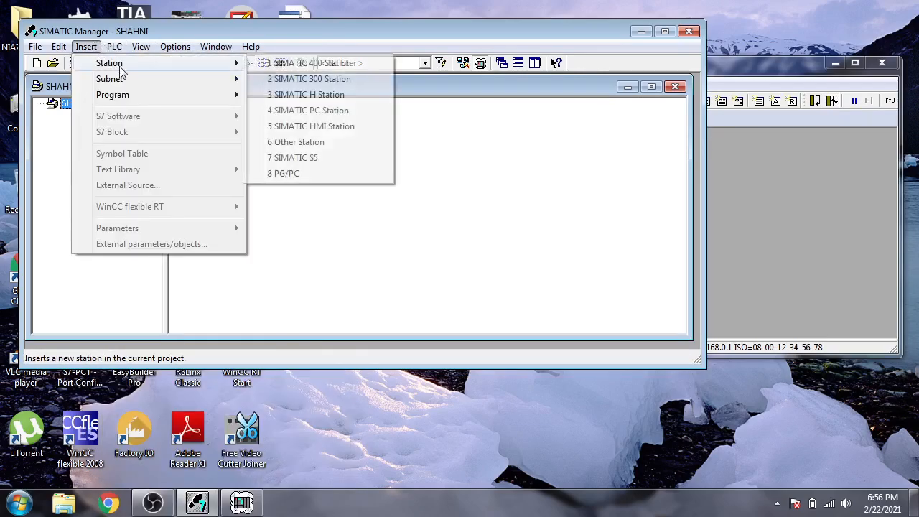
left_click(280, 79)
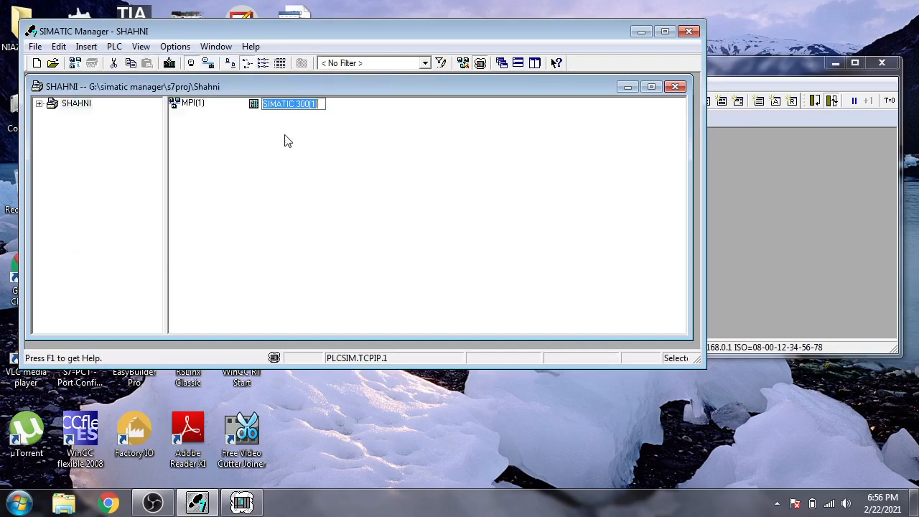
double_click(301, 106)
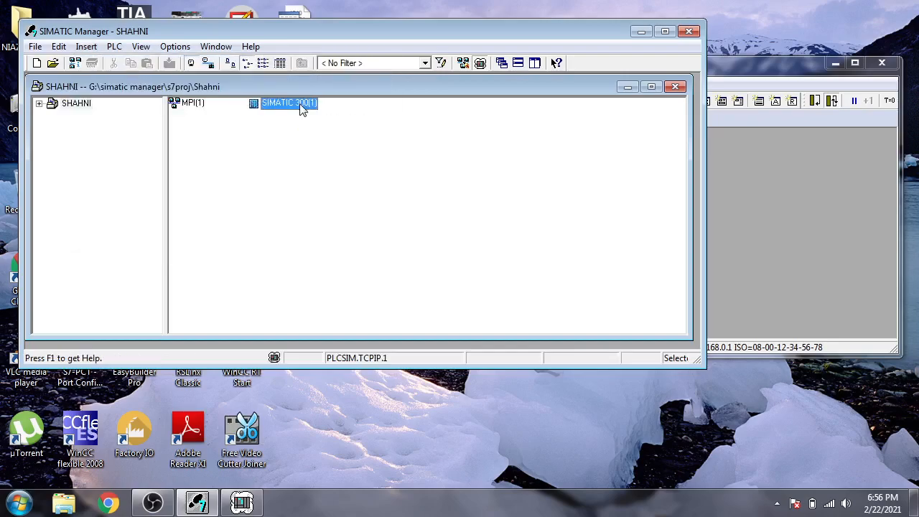
double_click(201, 103)
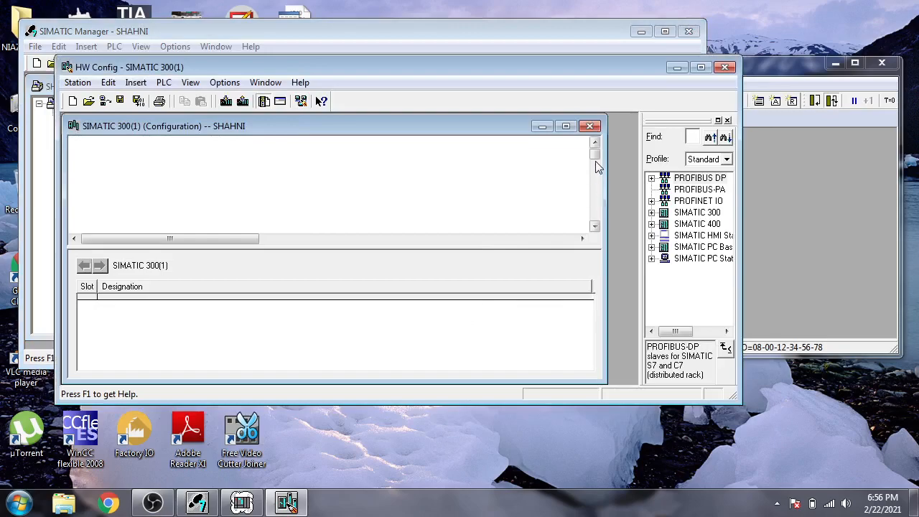
- Add a Rail from the SIMATIC 300 RACK-300 catalog folder to the empty station configuration
left_click(651, 213)
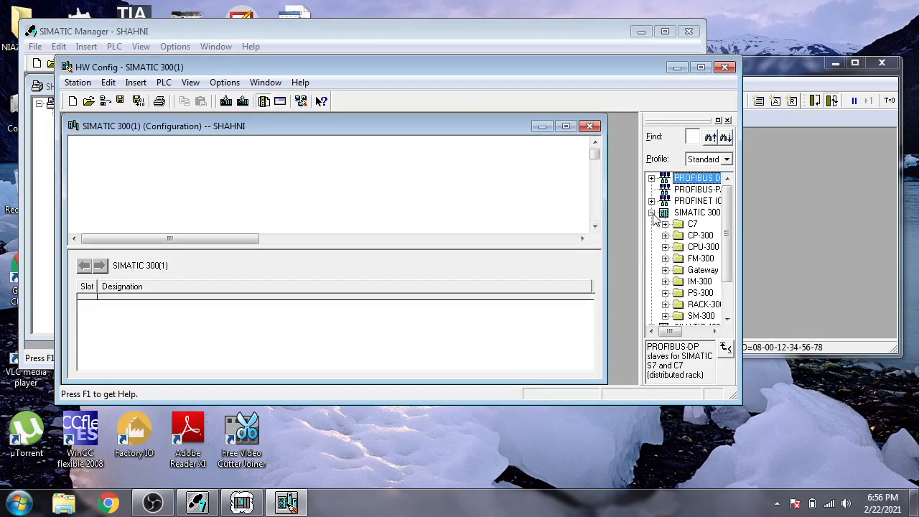
scroll(668, 288, "down", 1)
left_click(665, 282)
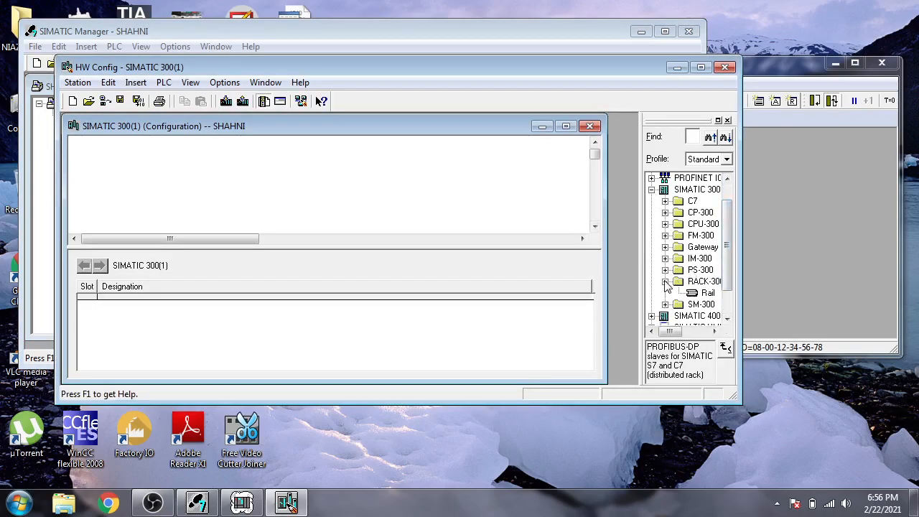
left_click(700, 281)
left_click(705, 292)
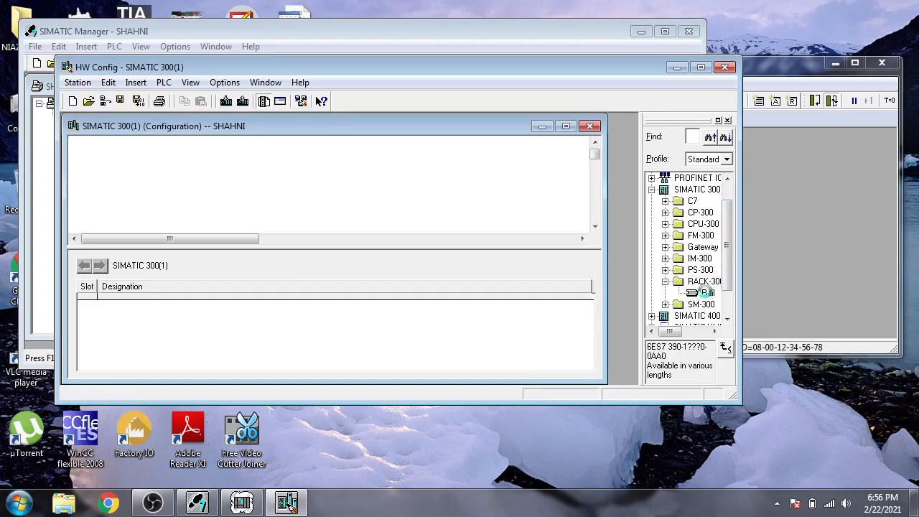
double_click(705, 293)
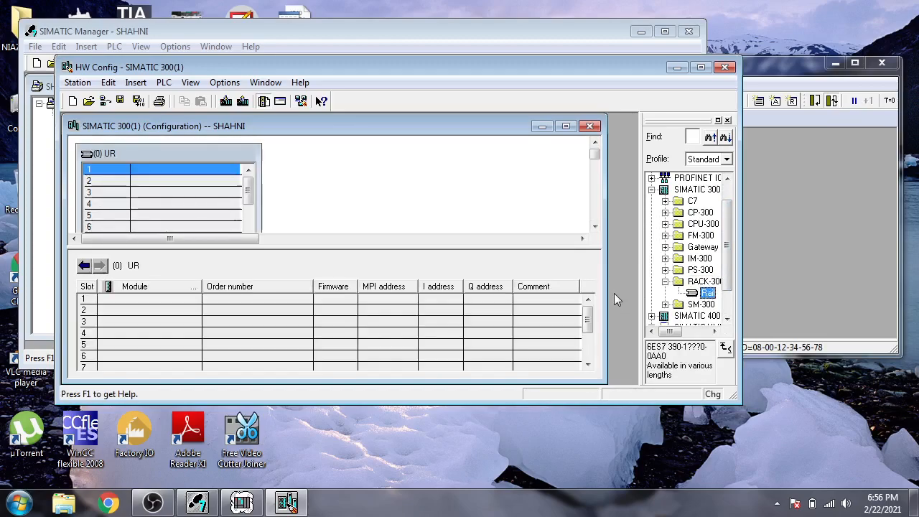
- Widen the hardware catalog and place the PS 307 5A power supply (6ES7 307-1EA00-0AA0) in slot 1 of the rack
left_click(651, 190)
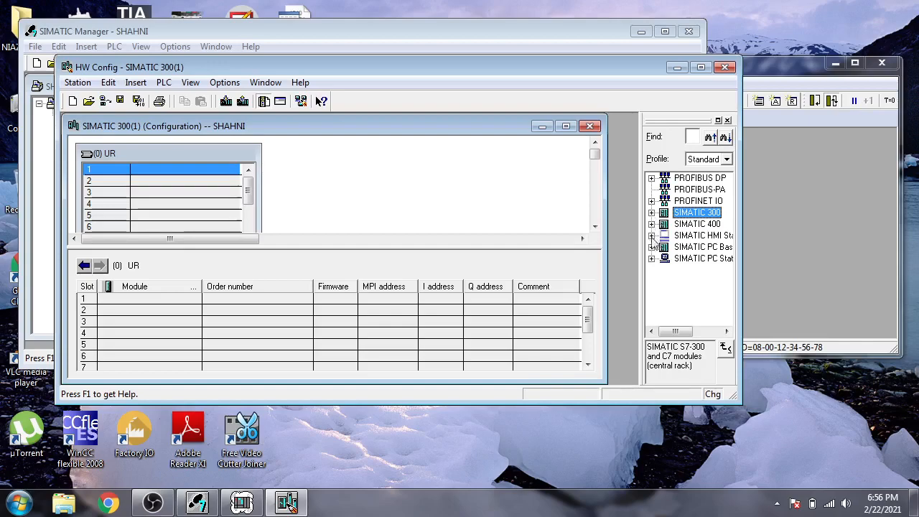
left_click(651, 214)
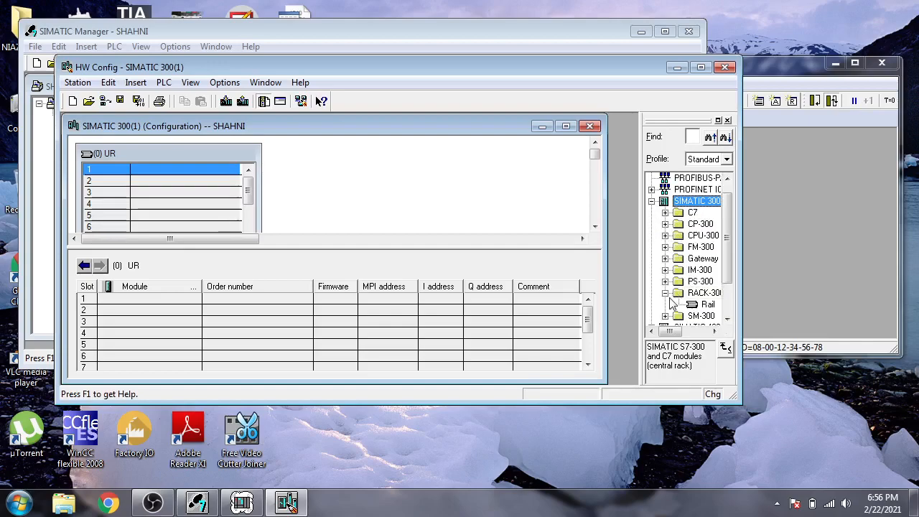
left_click(666, 293)
left_click_drag(672, 332, 681, 332)
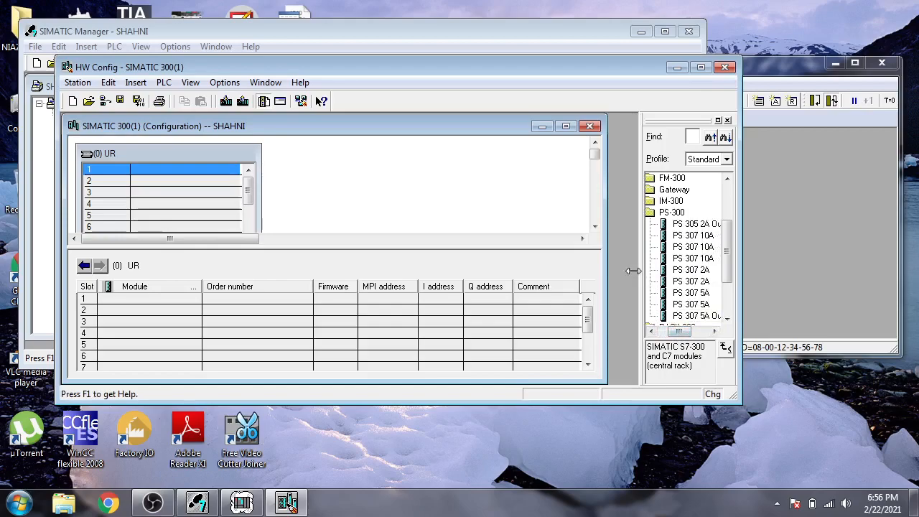
left_click_drag(640, 271, 616, 270)
scroll(726, 261, "down", 2)
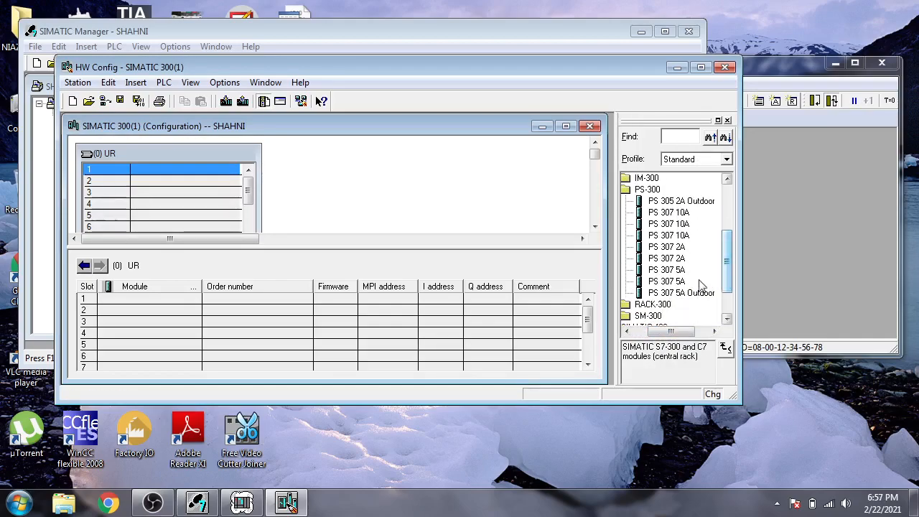
double_click(679, 271)
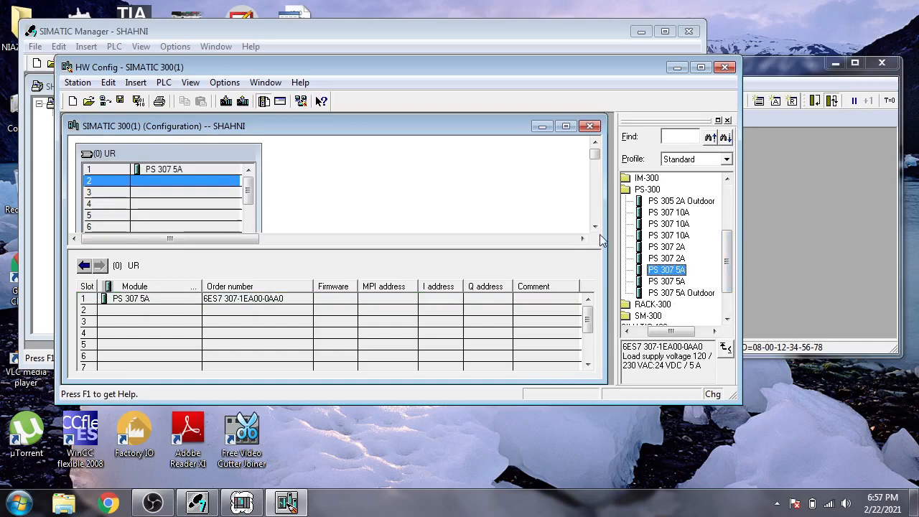
- Place the CPU 315-2 PN/DP, order number 6ES7 315-2EH14-0AB0, firmware V3.2, in slot 2 of the rack
left_click_drag(664, 331, 653, 333)
left_click(635, 189)
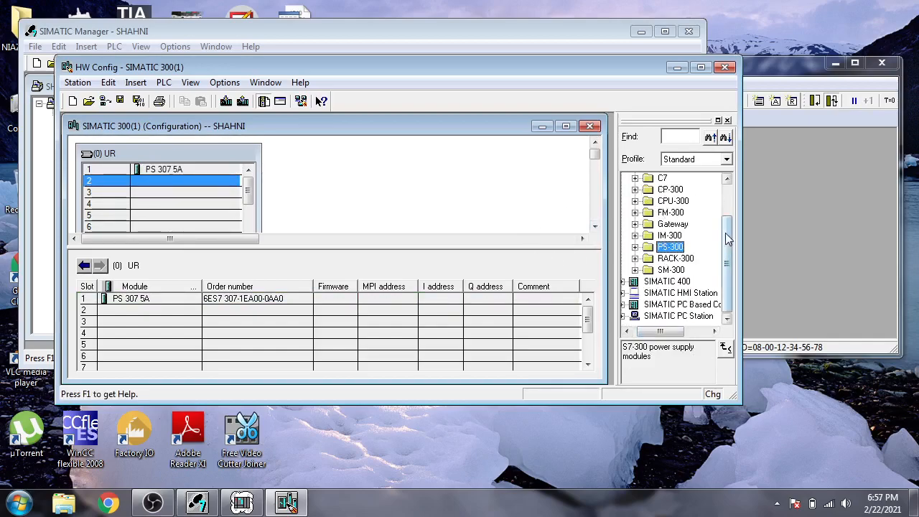
left_click(635, 190)
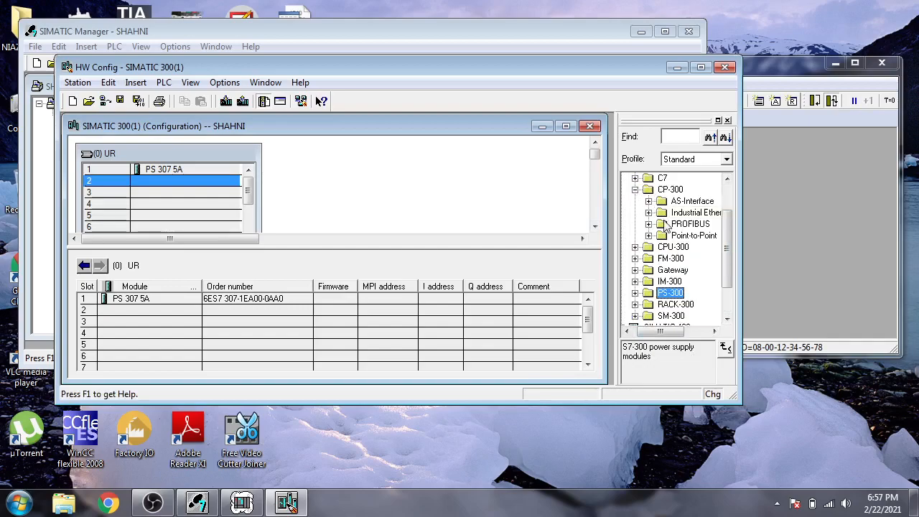
left_click(635, 190)
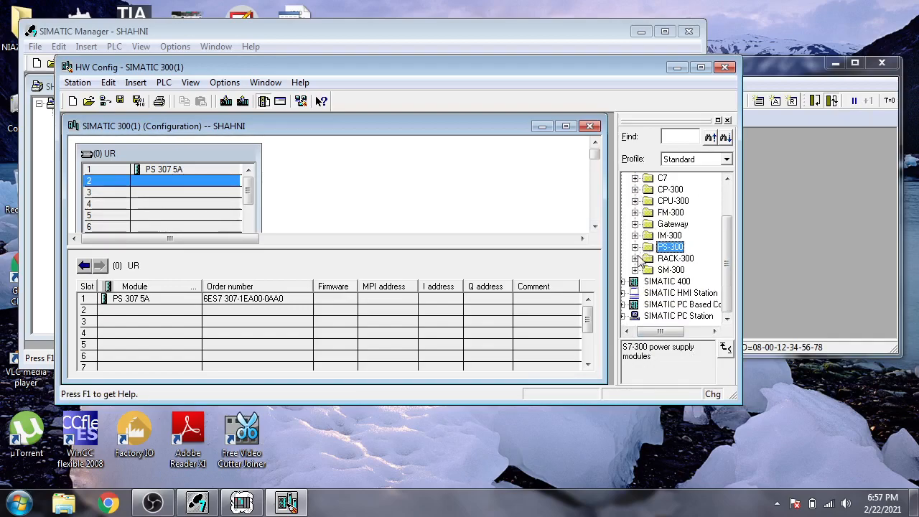
left_click(635, 201)
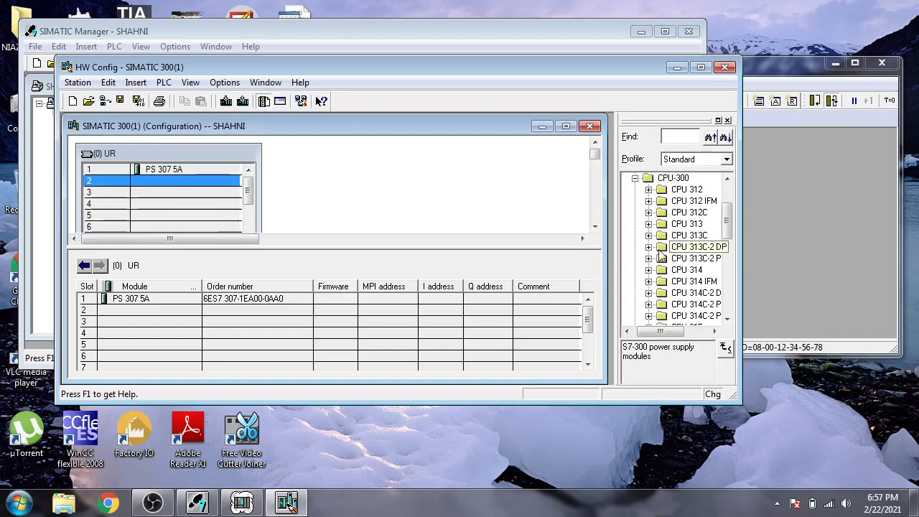
left_click_drag(685, 327, 677, 326)
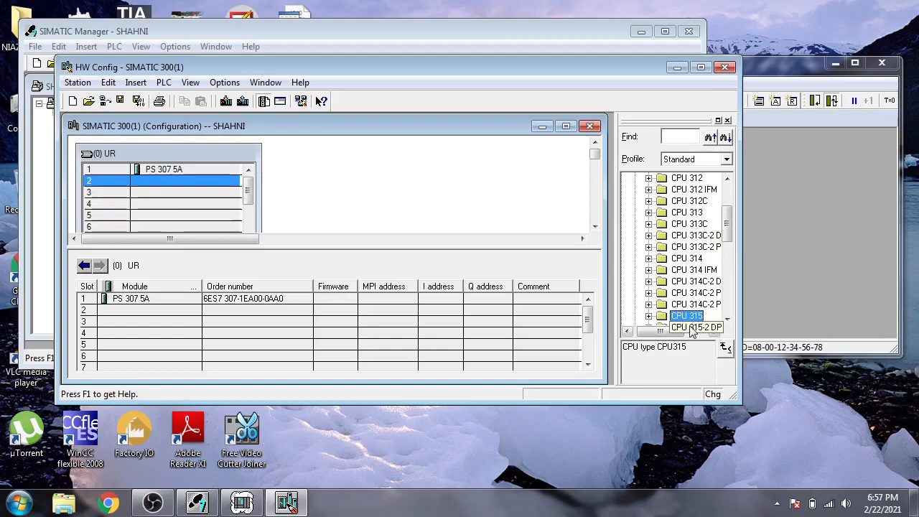
left_click_drag(728, 233, 729, 250)
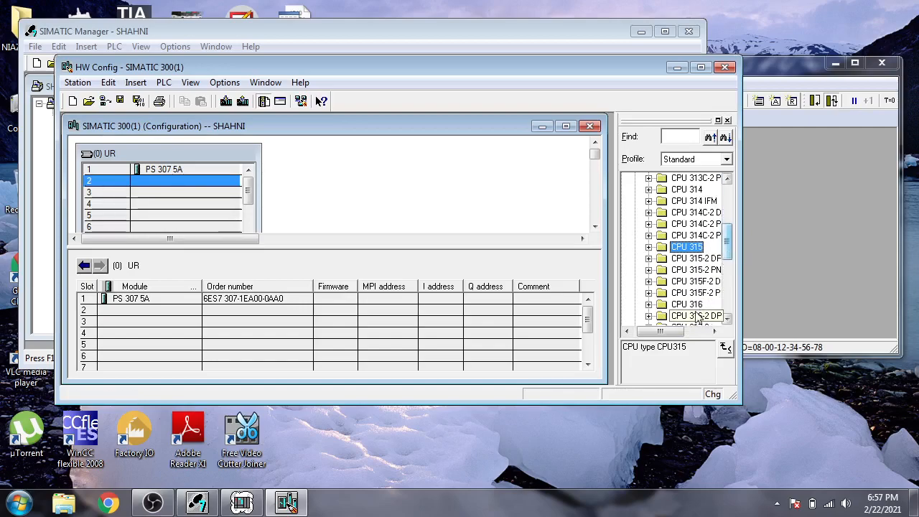
left_click_drag(670, 331, 679, 335)
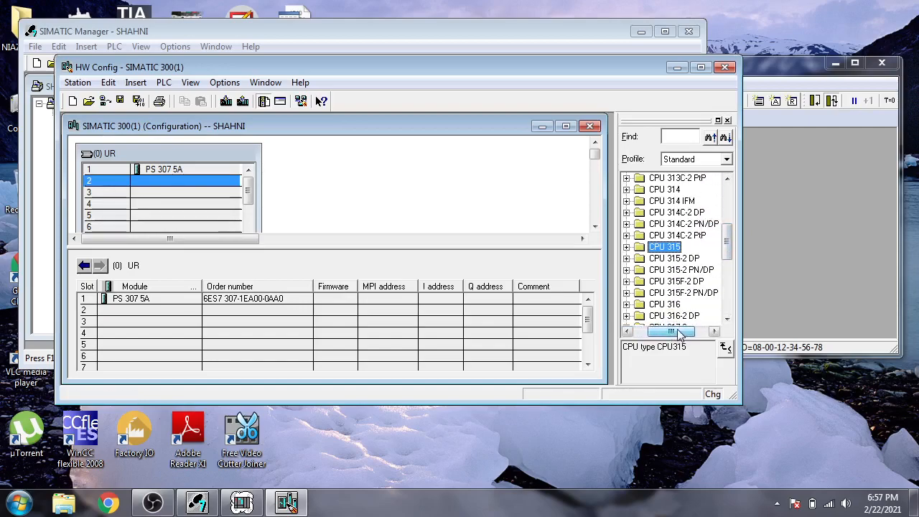
left_click(626, 270)
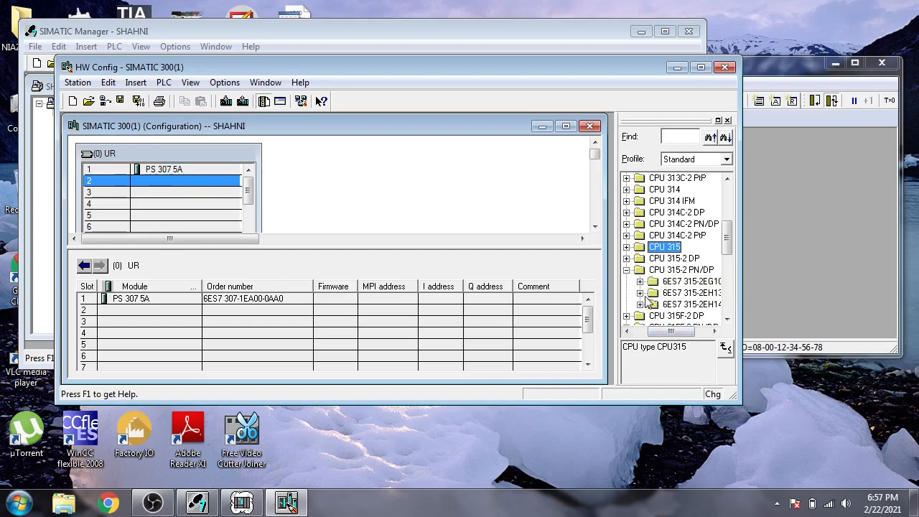
left_click(640, 305)
double_click(675, 316)
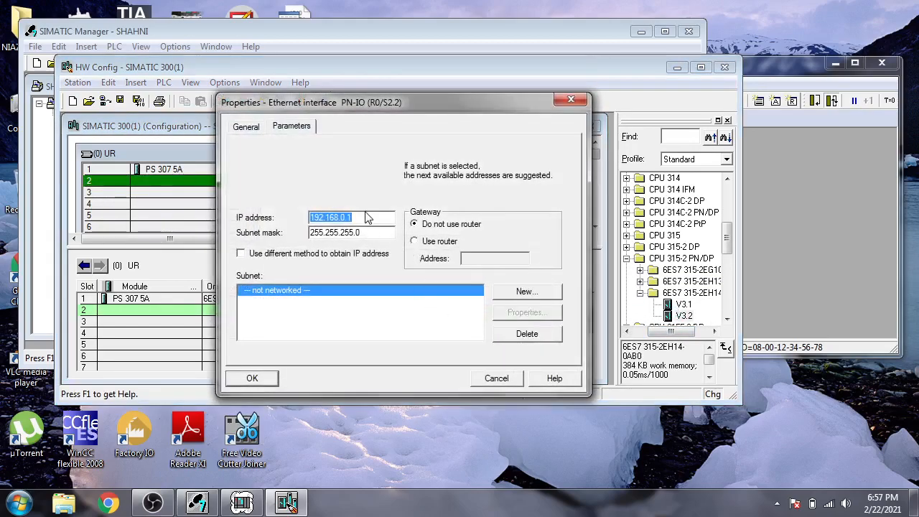
- Keep IP address 192.168.0.1 for the PN-IO interface, connect it to a new Industrial Ethernet subnet with default settings and accept the properties
left_click(364, 215)
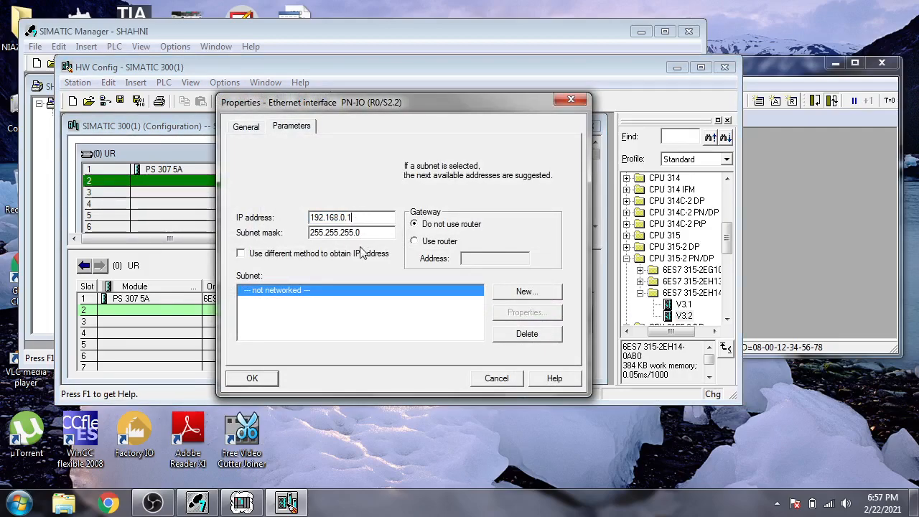
left_click(507, 297)
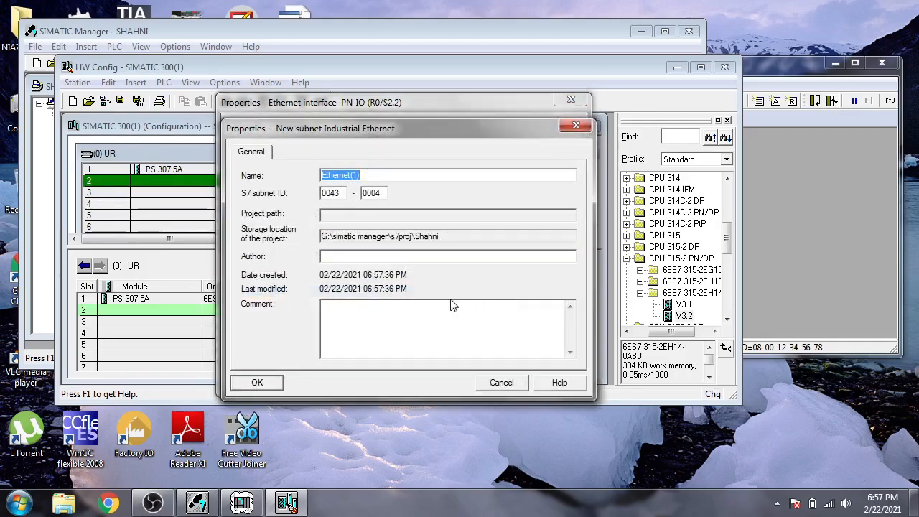
left_click(276, 384)
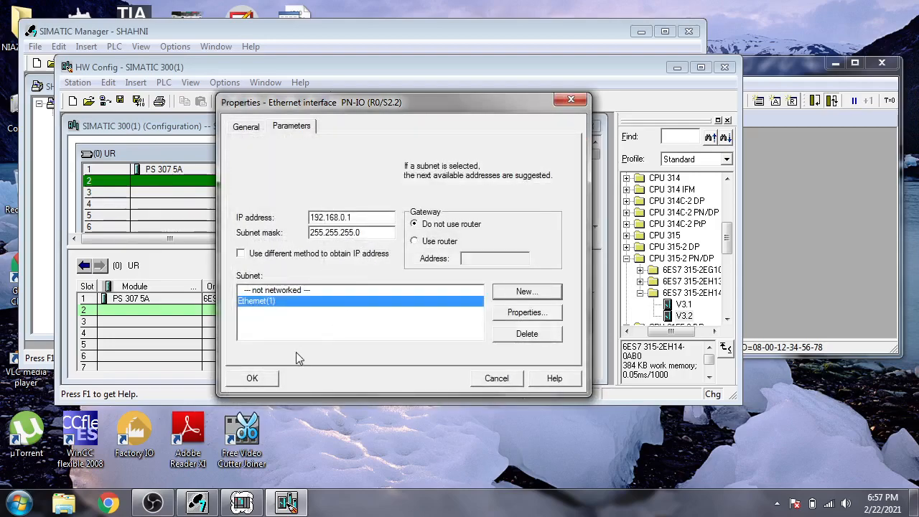
left_click(259, 379)
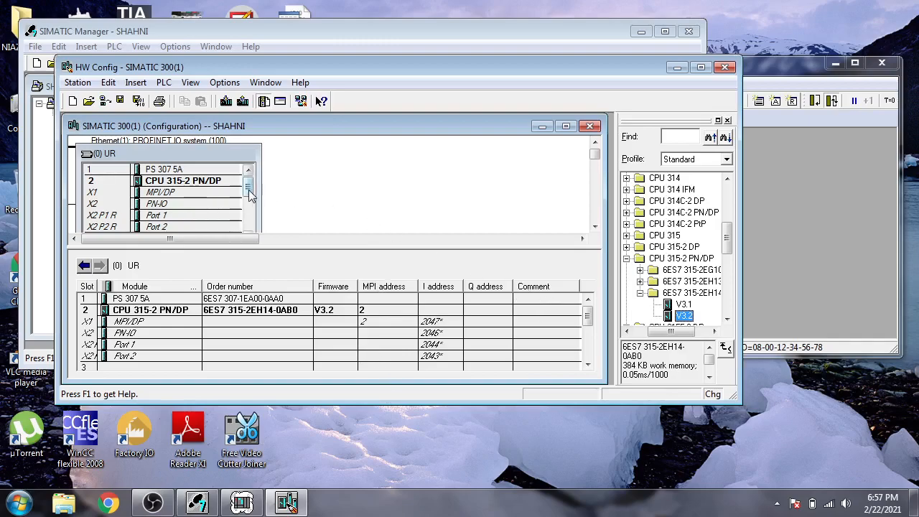
- Place the SM 334 AI4/AO2x12Bit analog module (6ES7 334-0KE80-0AB0) from the SM-300 AI/AO-300 catalog folder in slot 4
scroll(247, 190, "down", 2)
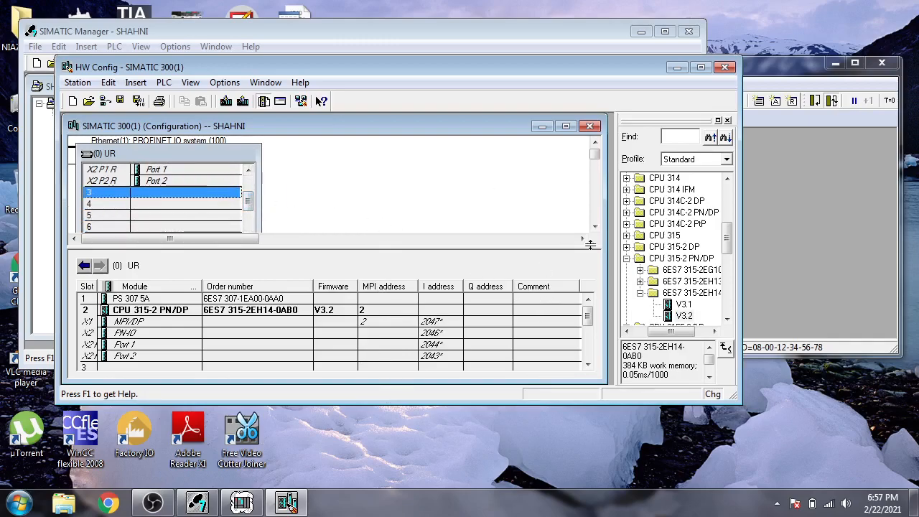
left_click(626, 259)
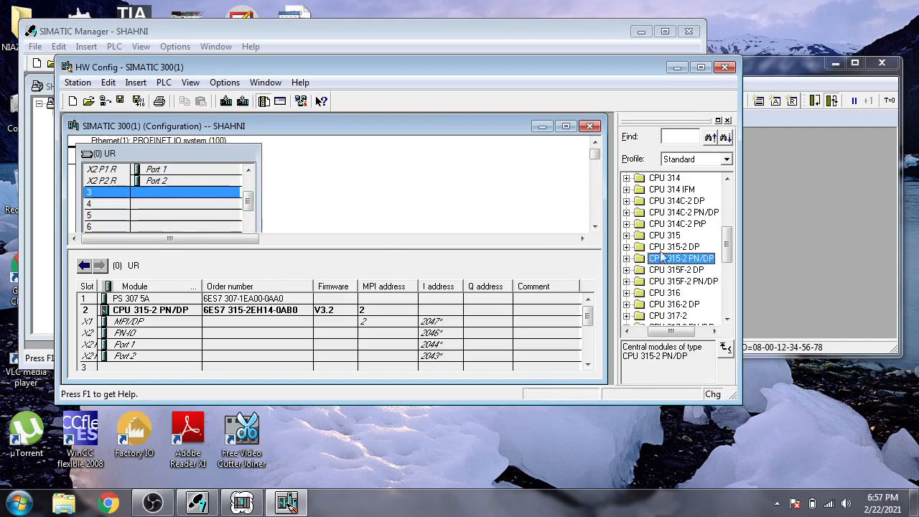
left_click_drag(727, 252, 726, 207)
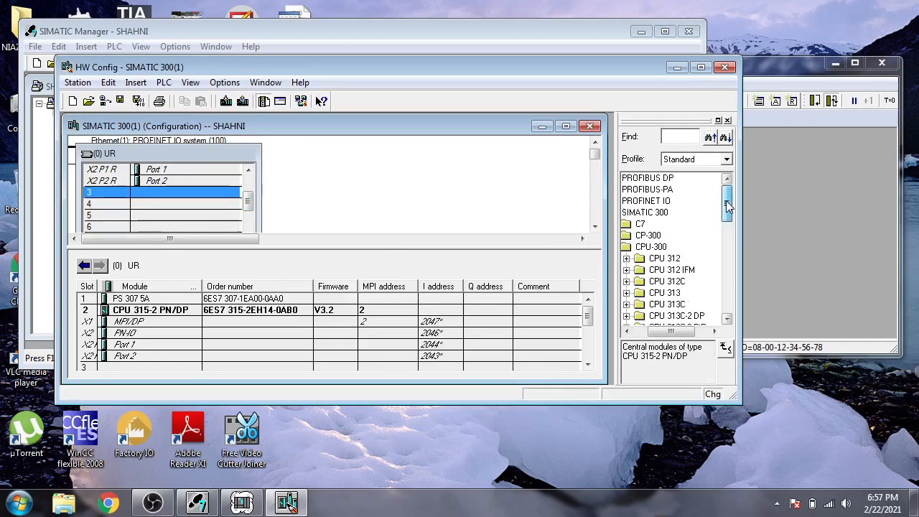
left_click_drag(675, 332, 662, 329)
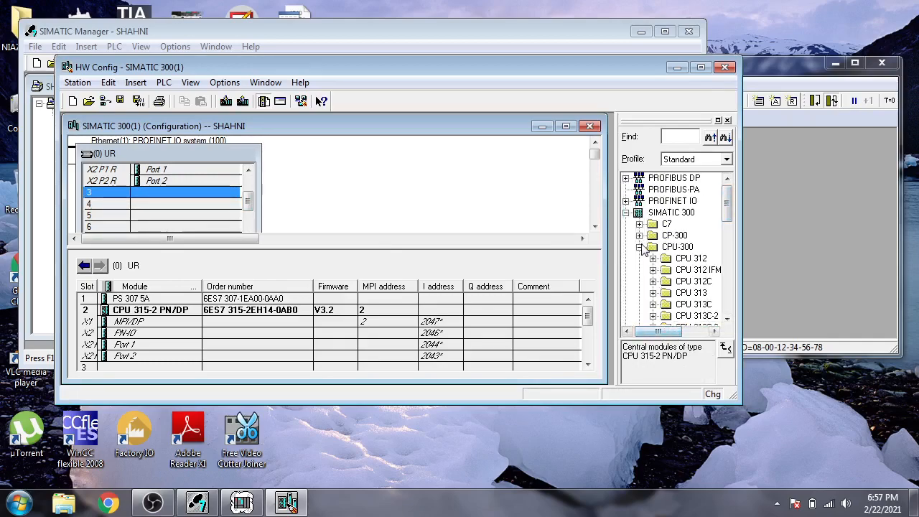
left_click(640, 247)
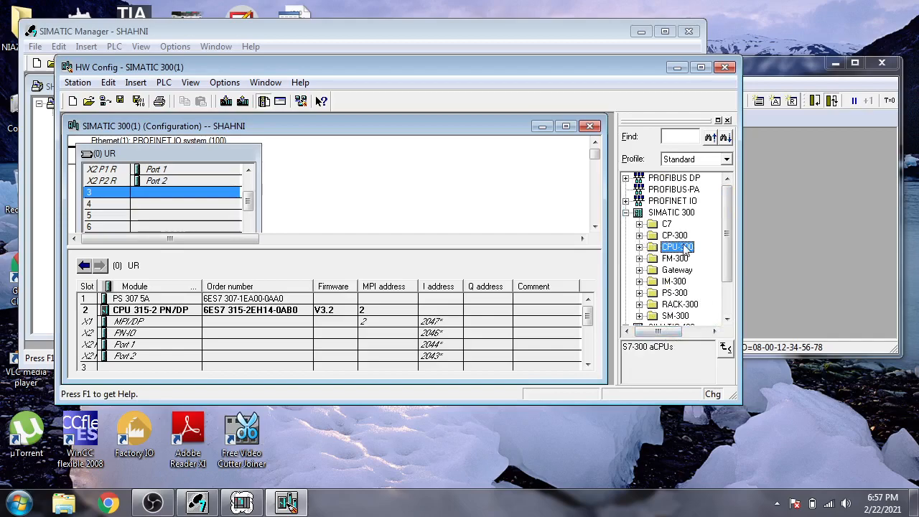
left_click(639, 282)
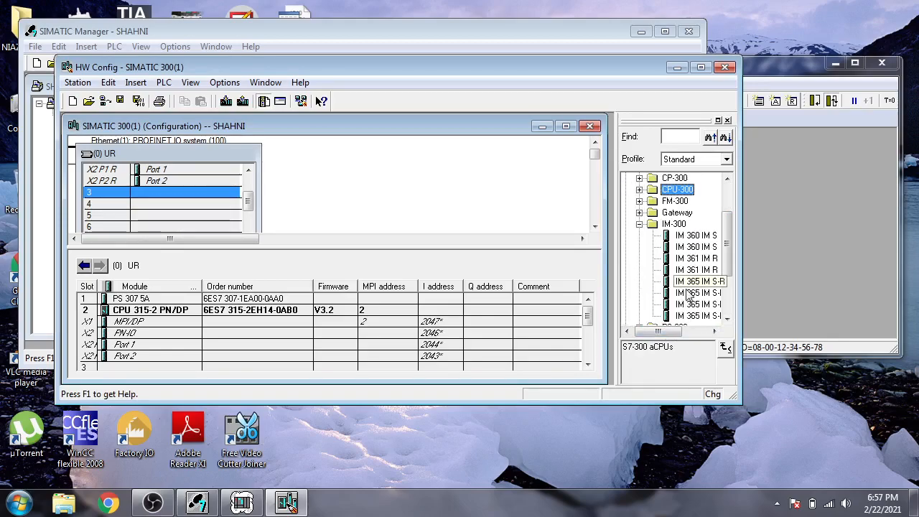
left_click(640, 224)
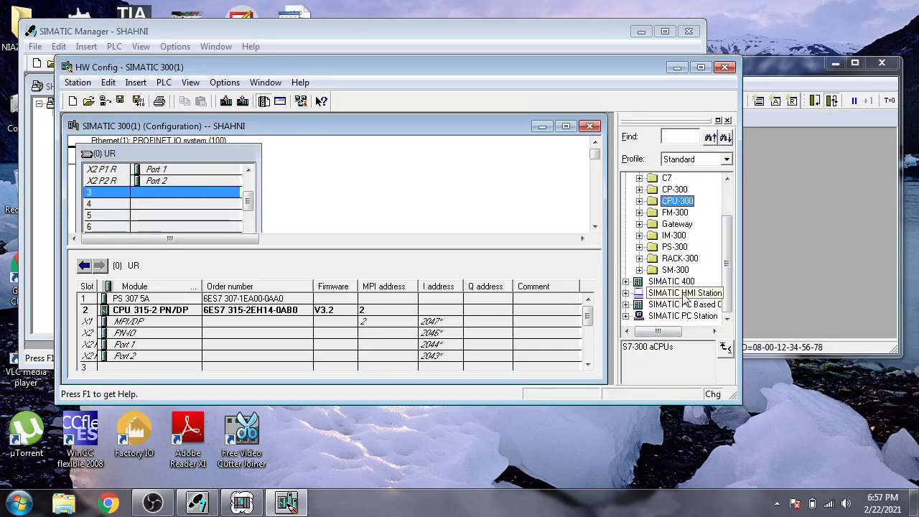
left_click(640, 270)
left_click_drag(670, 331, 677, 331)
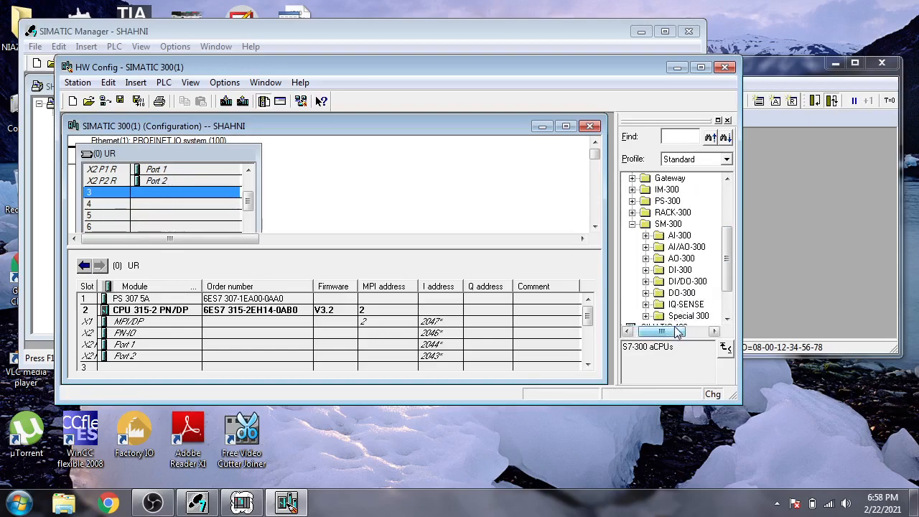
left_click(647, 248)
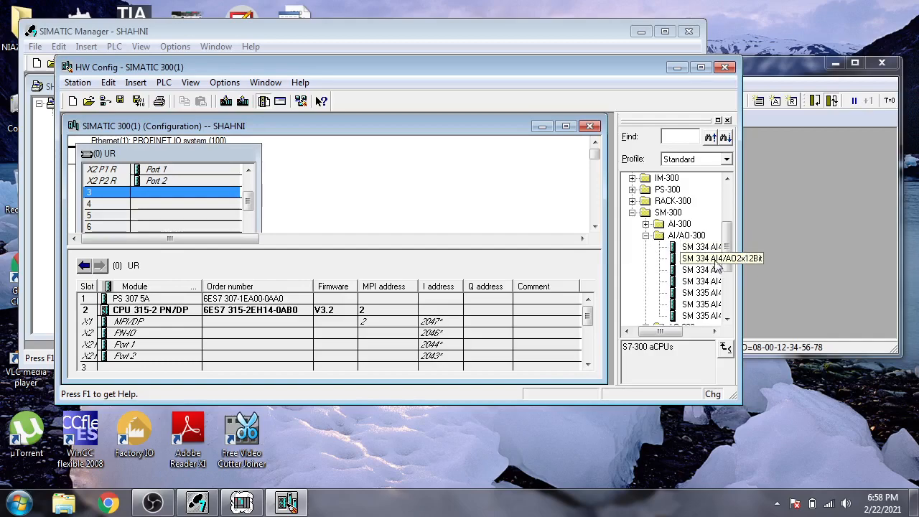
double_click(716, 263)
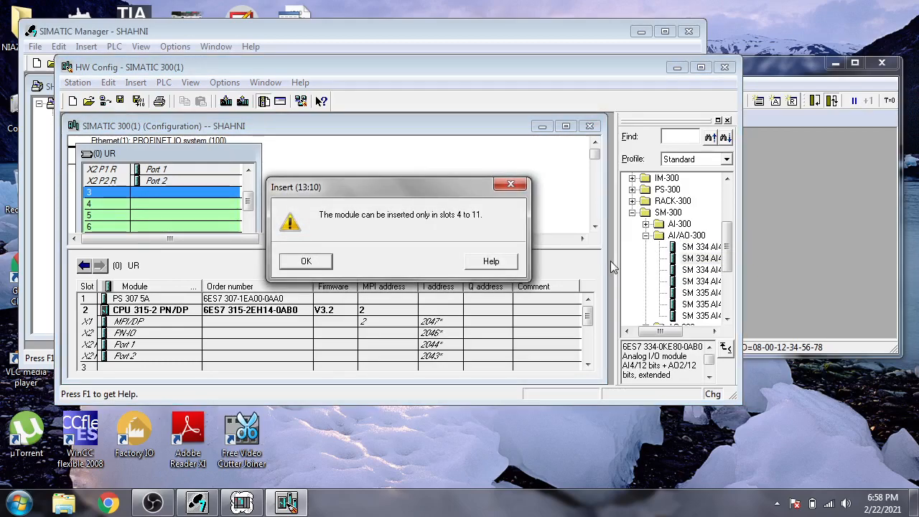
left_click(306, 261)
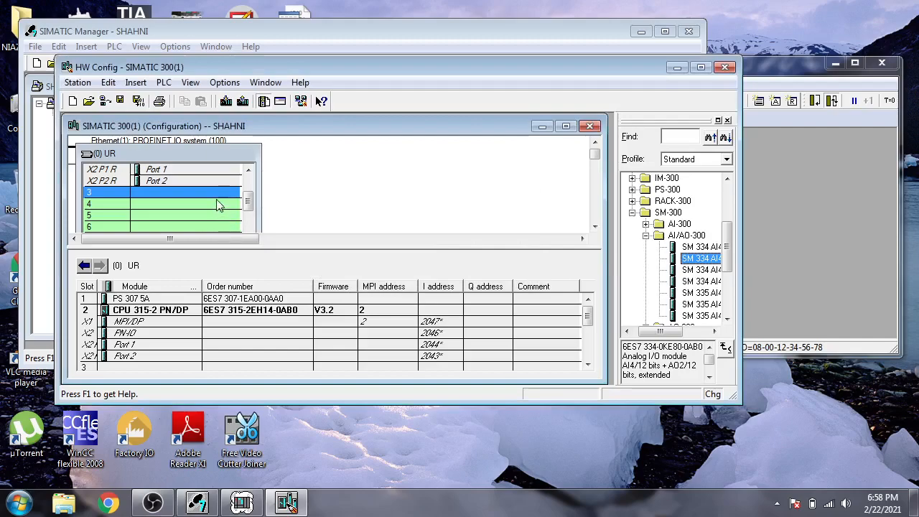
double_click(700, 258)
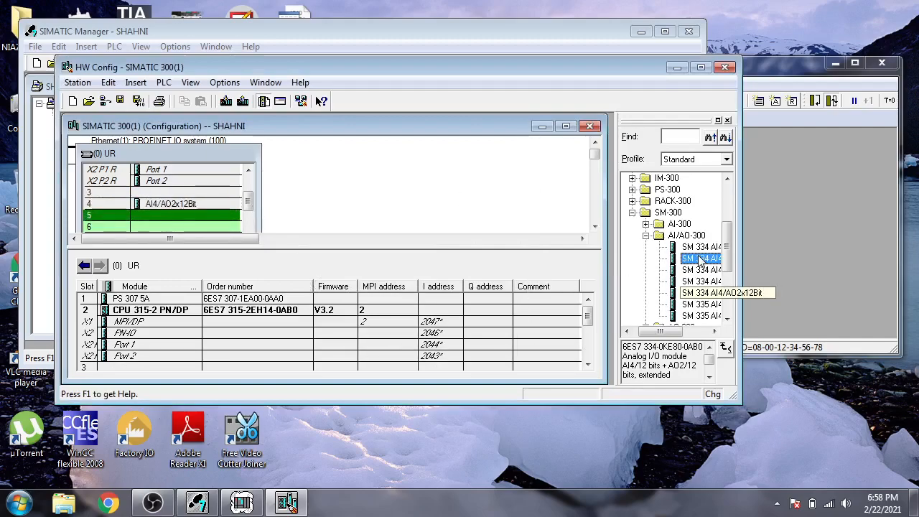
- Place the SM 323 DI8/DO8xDC24V/0.5A Outdoor module (6ES7 323-1BH81-0AA0) from the DI/DO-300 catalog folder in slot 5
left_click(645, 235)
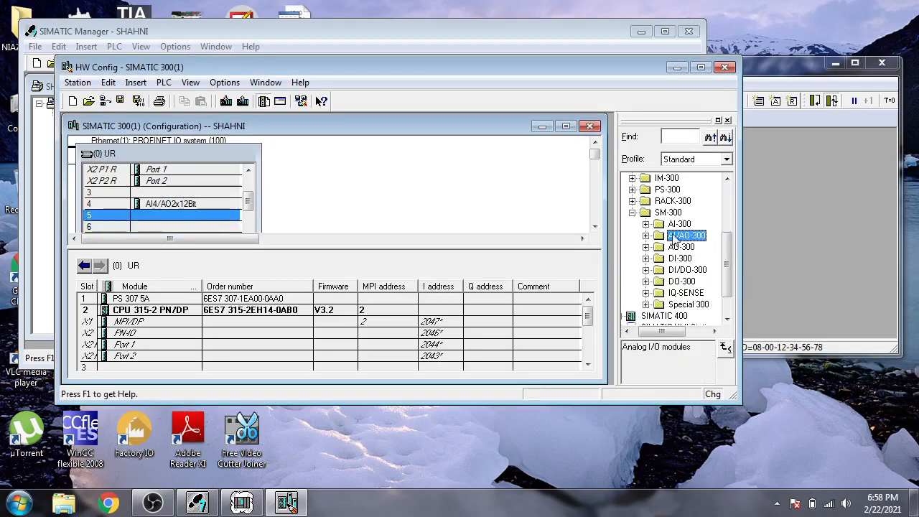
left_click(646, 270)
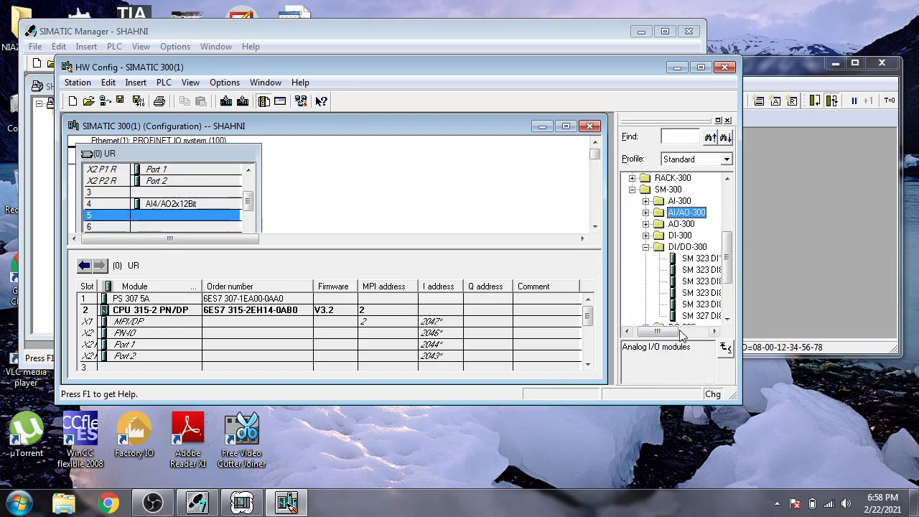
double_click(699, 295)
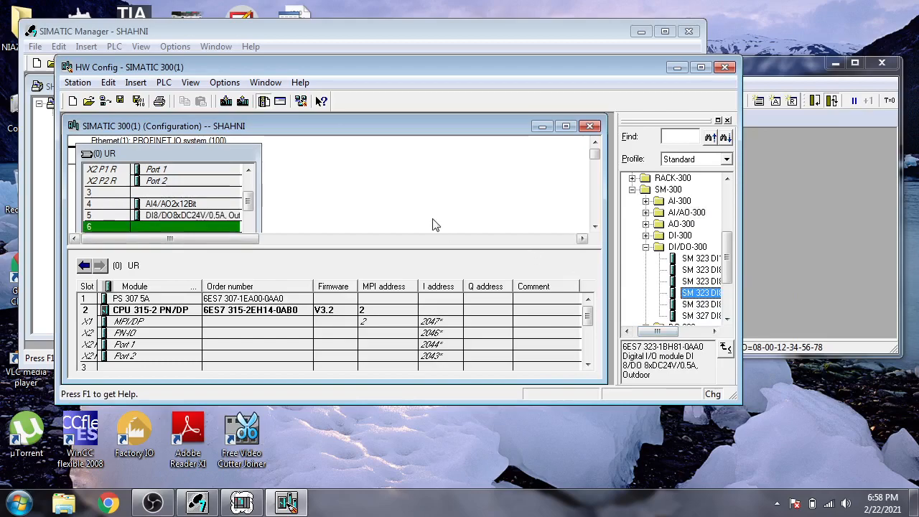
- Save and compile the station's hardware configuration and close HW Config
left_click(223, 215)
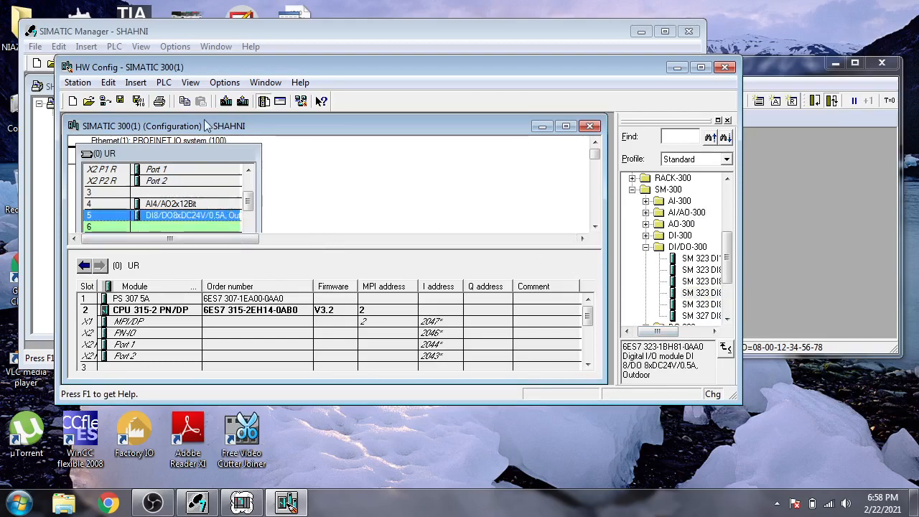
left_click(139, 102)
left_click(724, 68)
- Open OB1 from the Blocks folder of the CPU's S7 program in the block editor, accepting its LAD properties
double_click(312, 107)
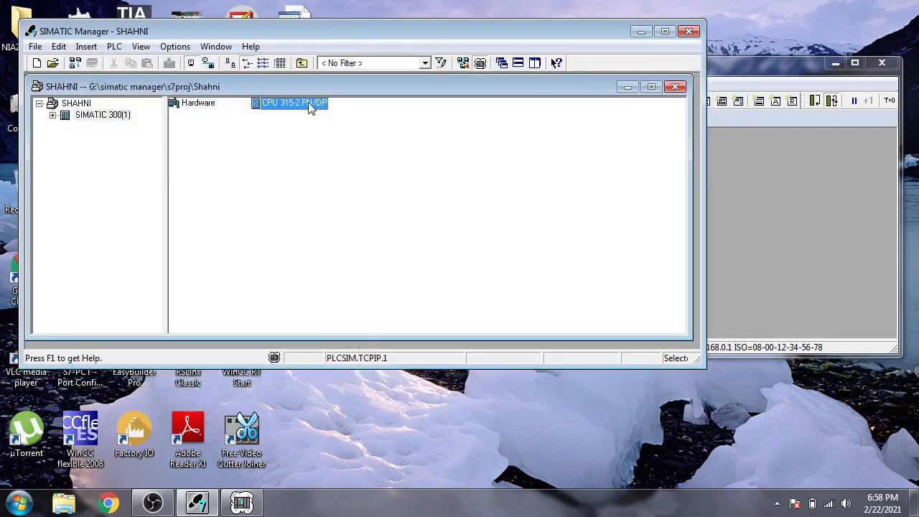
double_click(226, 105)
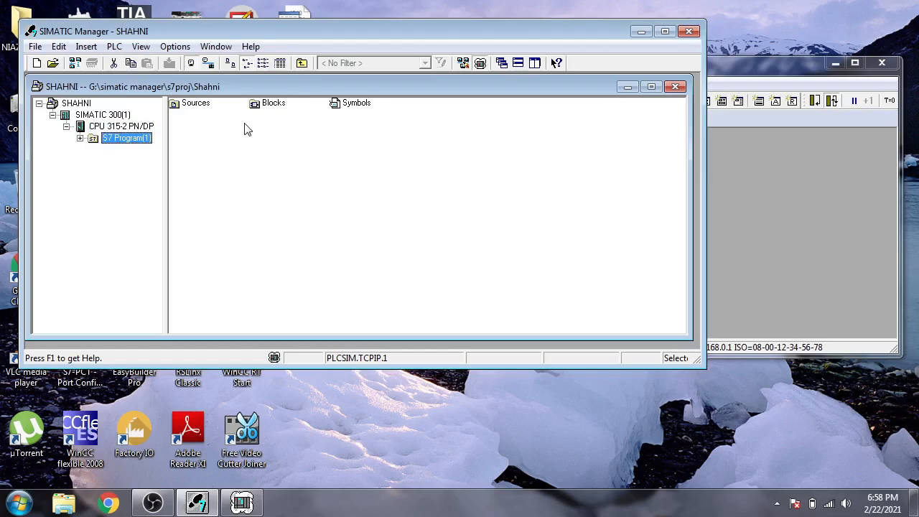
double_click(271, 105)
double_click(270, 105)
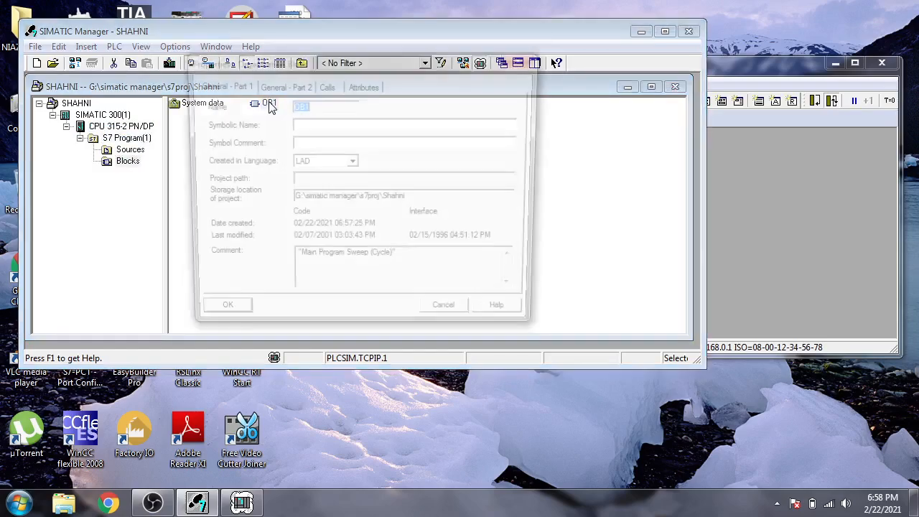
left_click(216, 318)
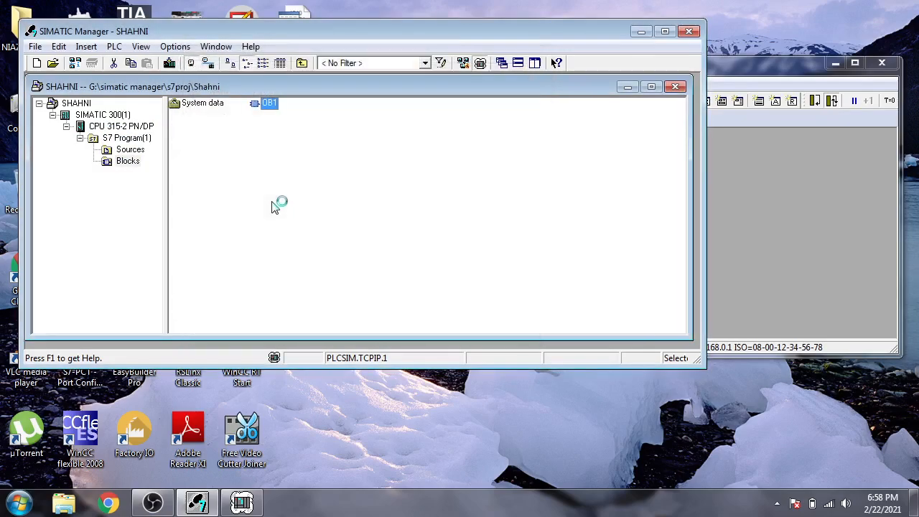
right_click(271, 208)
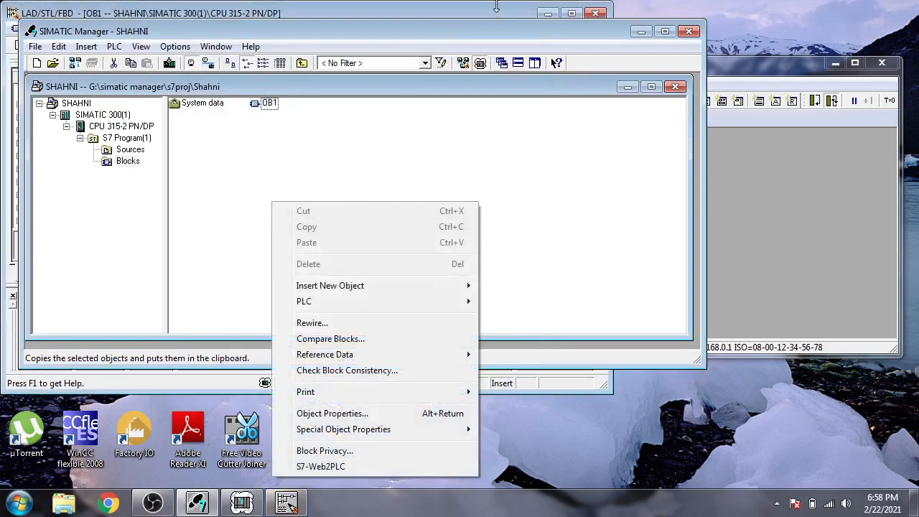
left_click(512, 16)
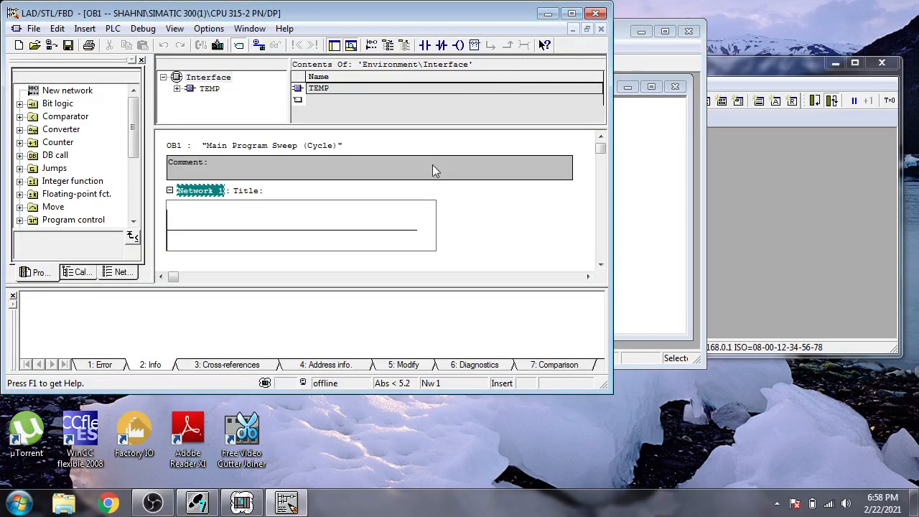
- Try out a normally open contact and a coil in Network 1 of OB1, and close the editor without saving the block
left_click(320, 240)
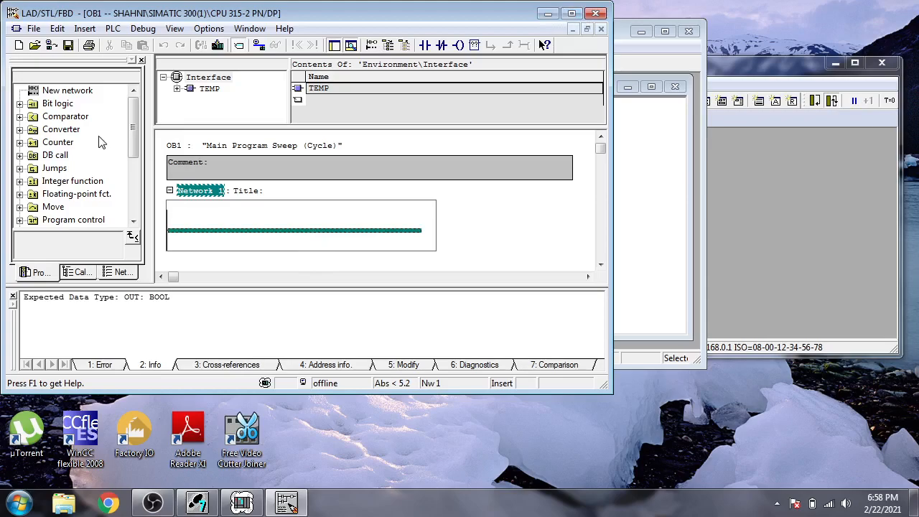
left_click(424, 45)
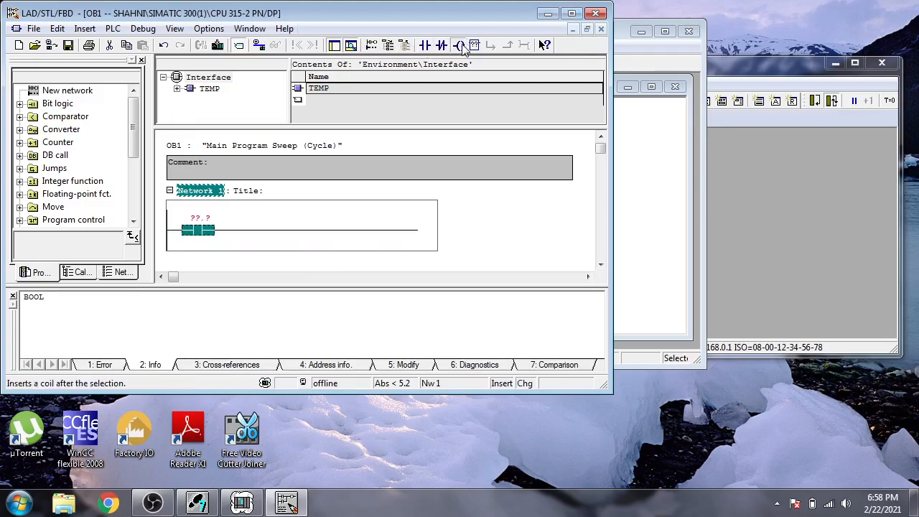
left_click(458, 46)
left_click(596, 13)
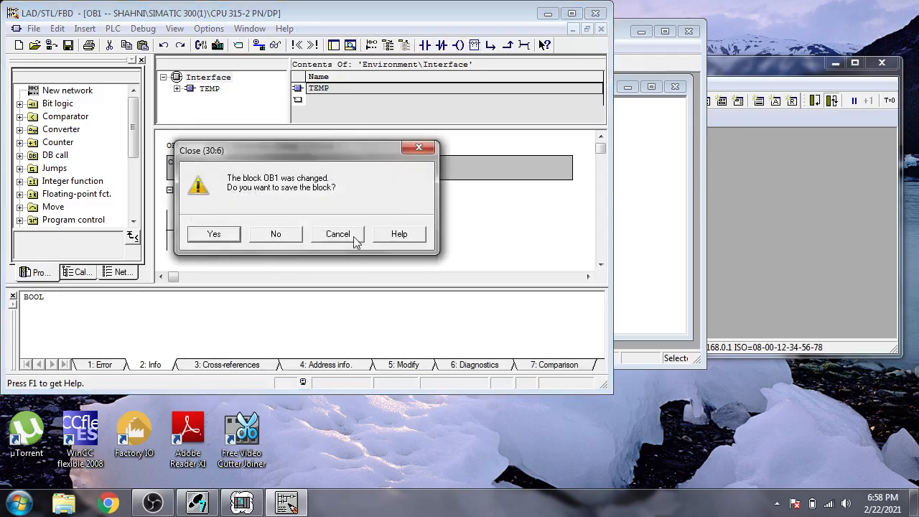
left_click(293, 234)
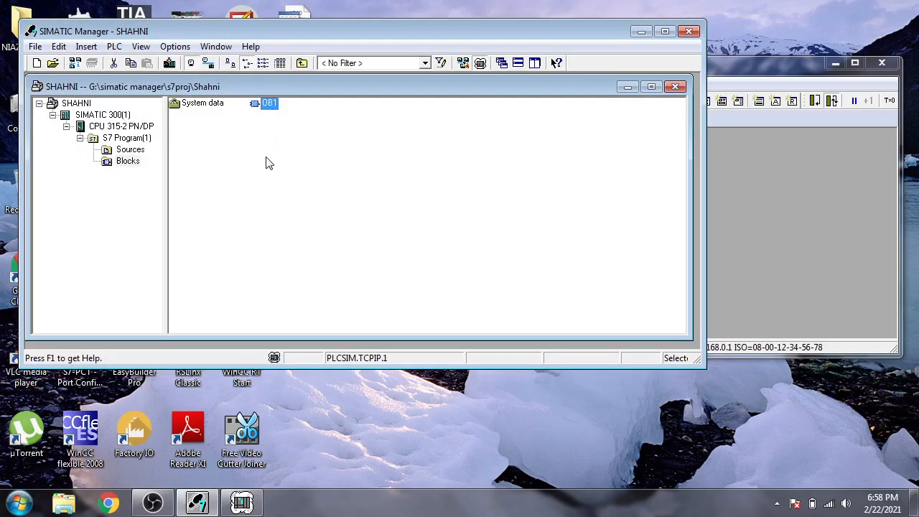
- Insert a new organization block named OB30 with LAD as its language into the Blocks folder
right_click(265, 163)
mouse_move(400, 248)
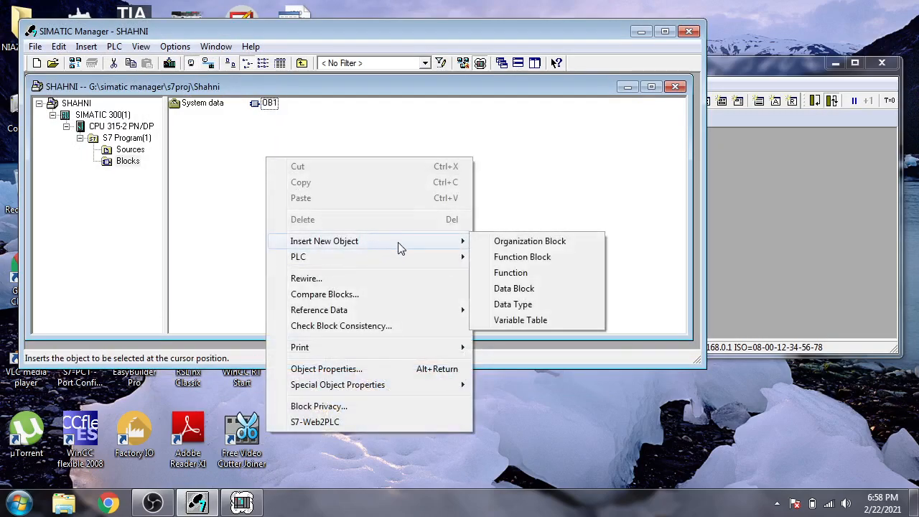
left_click(491, 243)
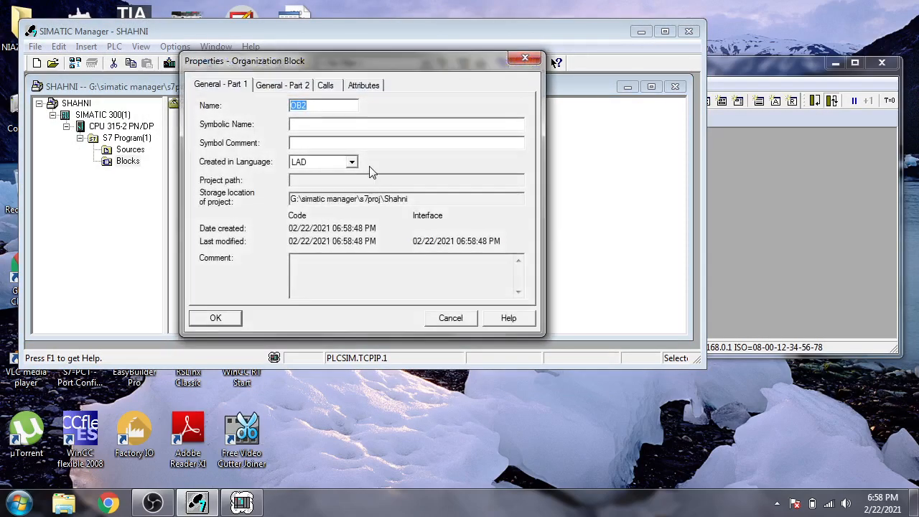
left_click(325, 163)
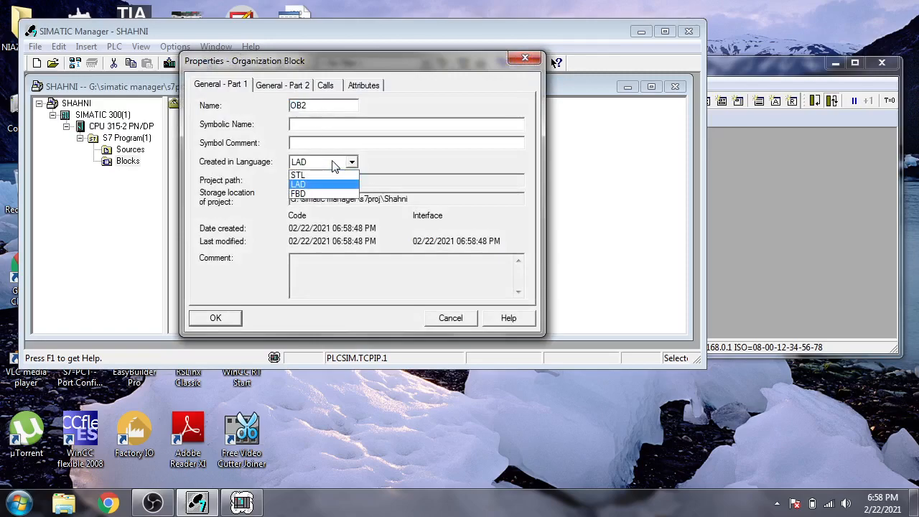
left_click(333, 164)
left_click(313, 104)
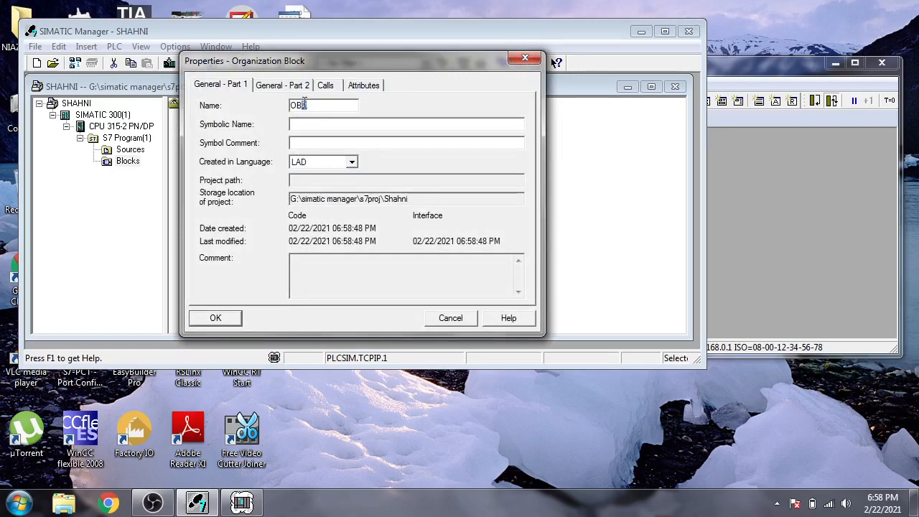
left_click(321, 165)
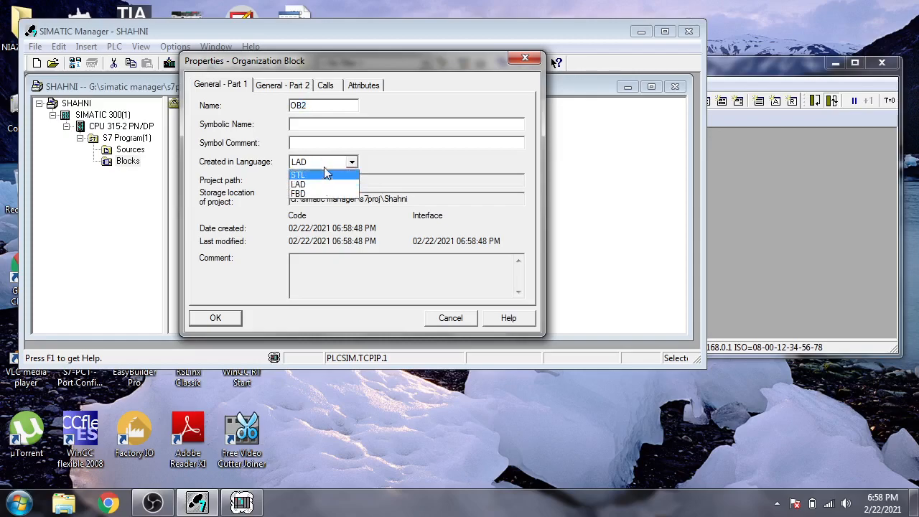
left_click(316, 184)
left_click(316, 106)
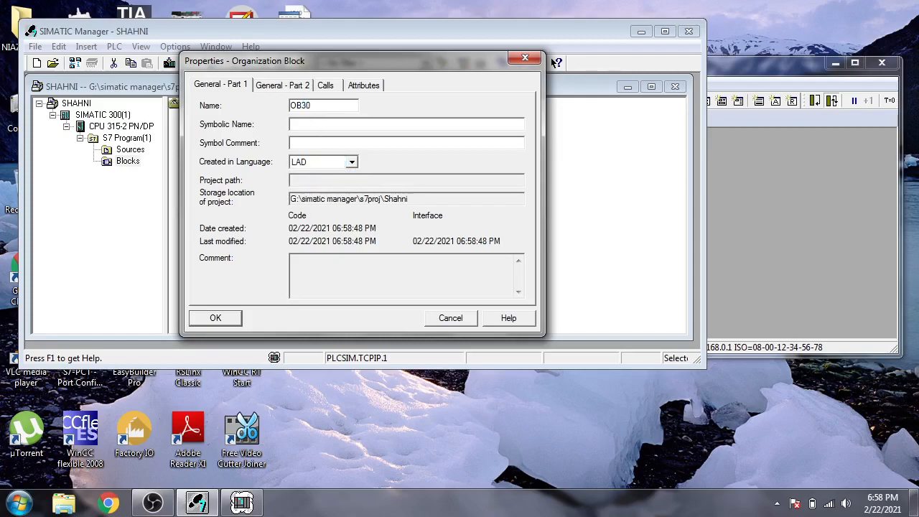
left_click(236, 317)
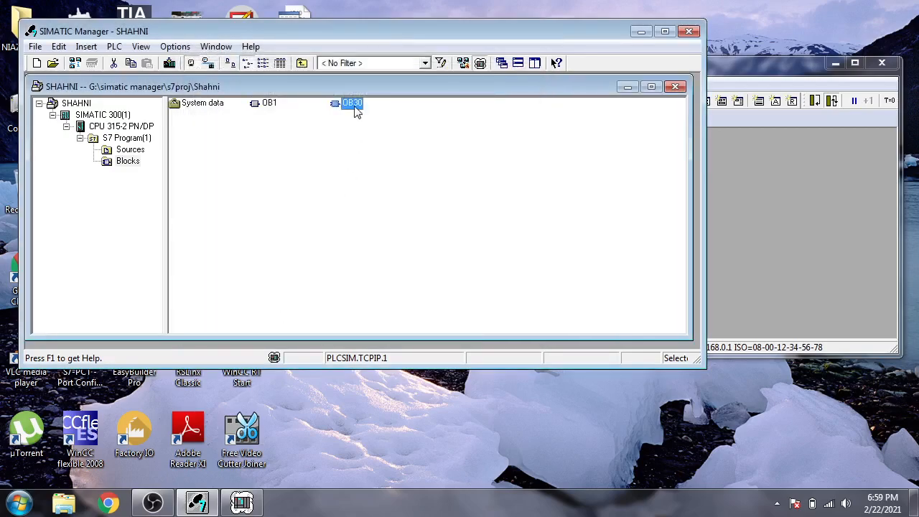
- Review the object properties of OB30, including its symbolic name and symbol comment, and close them with the settings accepted
right_click(354, 108)
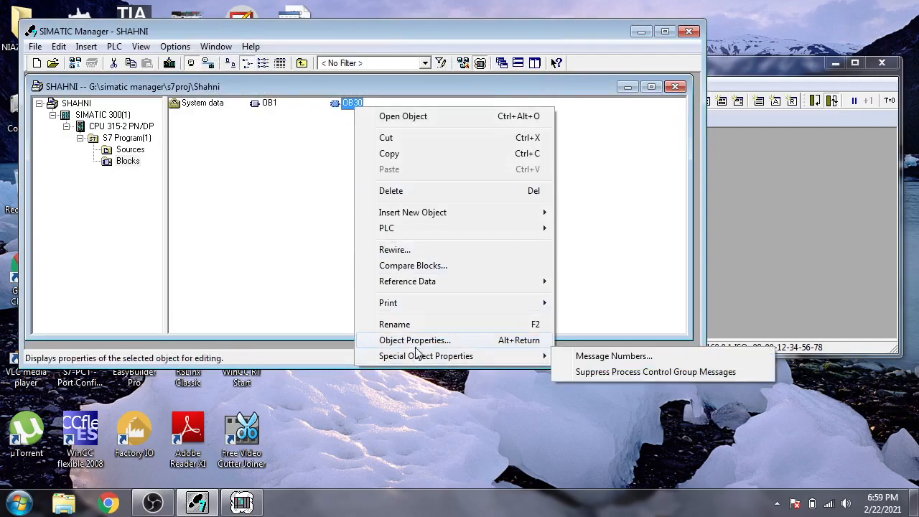
left_click(416, 342)
left_click(352, 143)
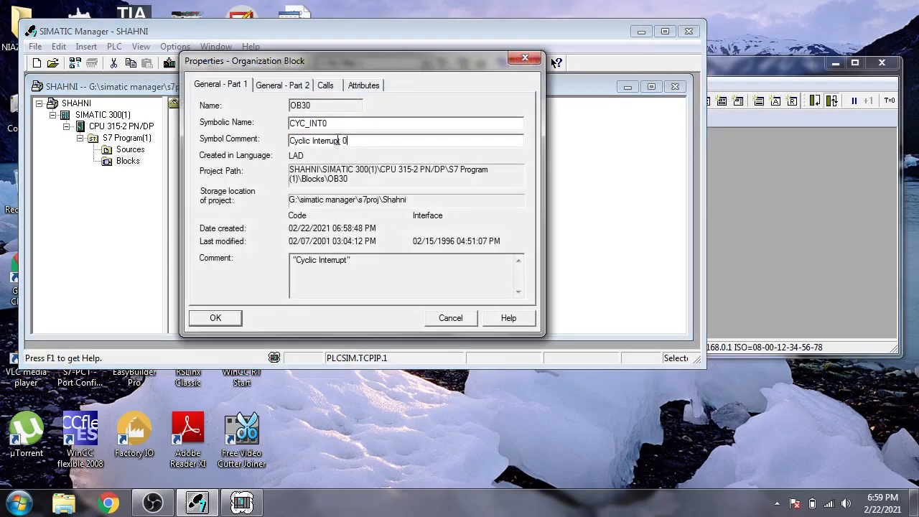
left_click(239, 317)
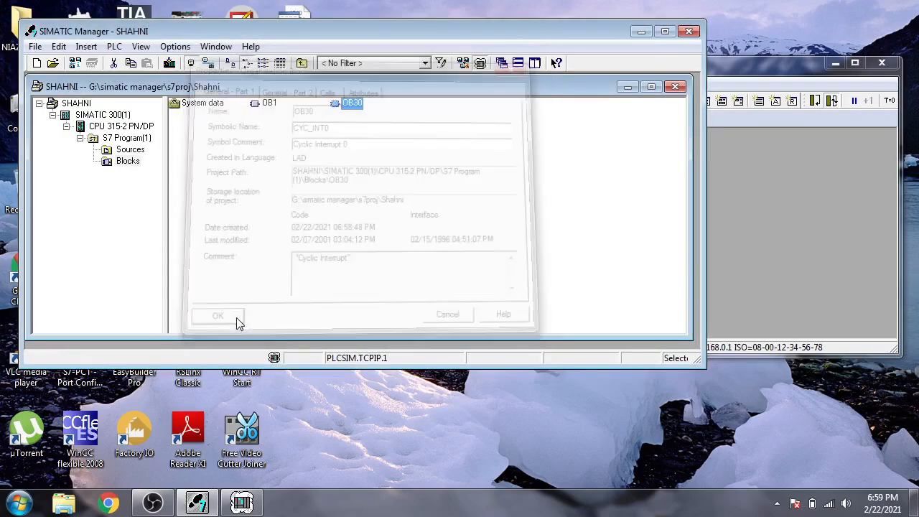
- Insert a function FC1 with LAD as its language into the Blocks folder
right_click(300, 208)
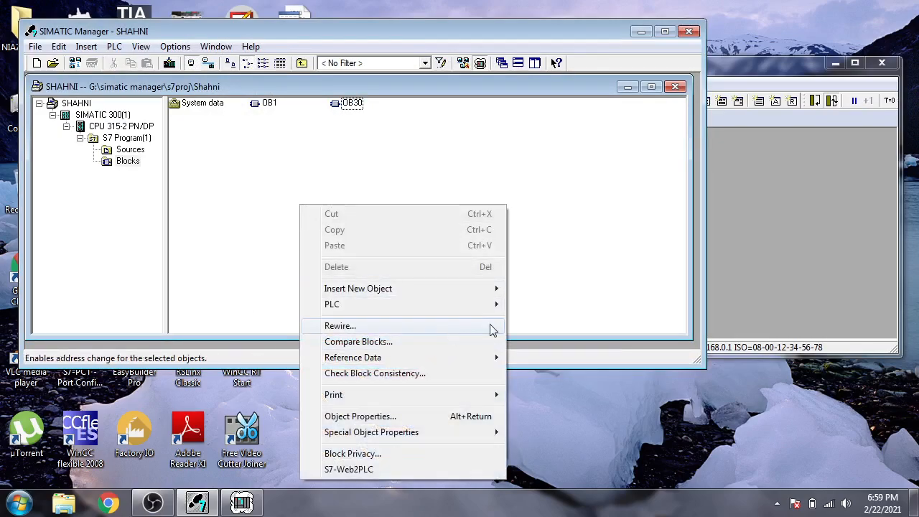
mouse_move(498, 293)
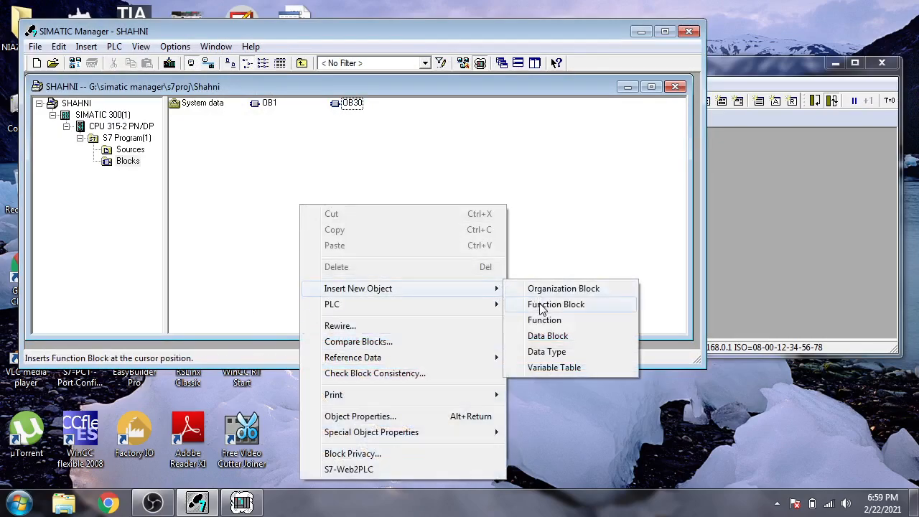
left_click(545, 320)
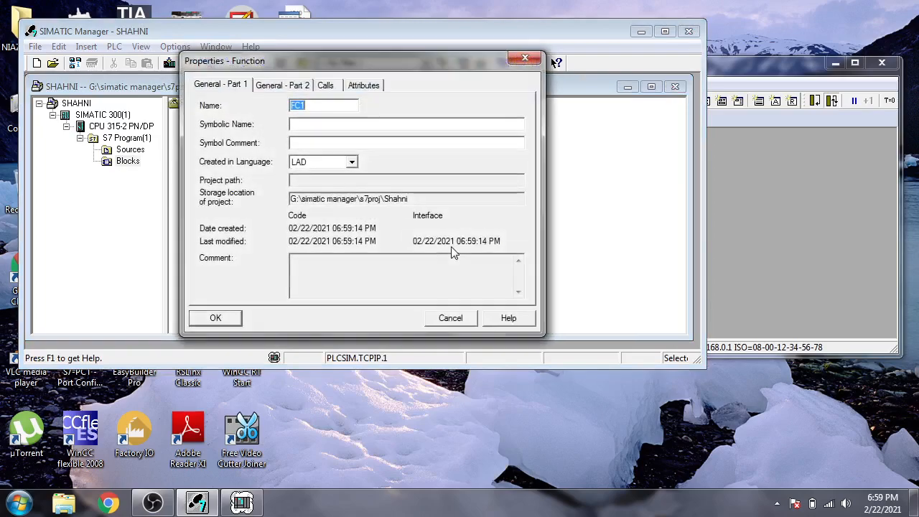
left_click(352, 162)
left_click(351, 162)
left_click(216, 318)
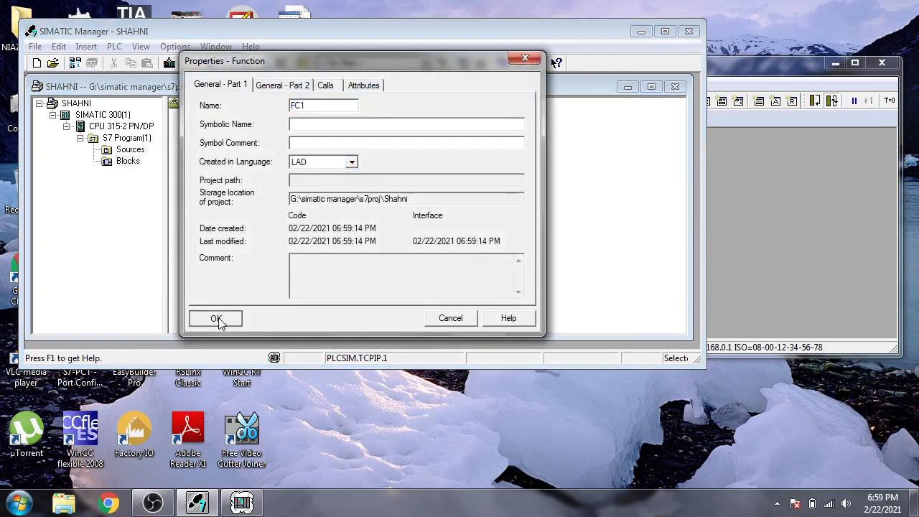
- Insert a function block FB1 into the Blocks folder, with its language set to LAD
right_click(318, 196)
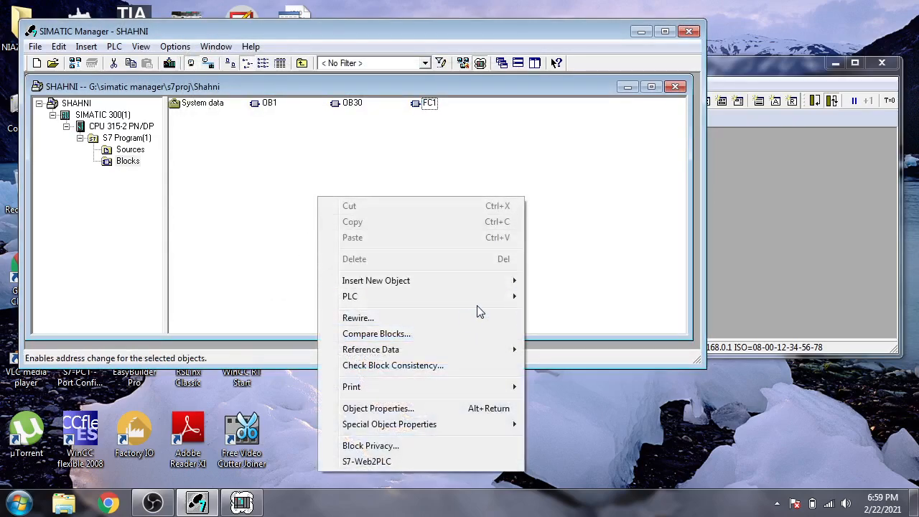
mouse_move(536, 282)
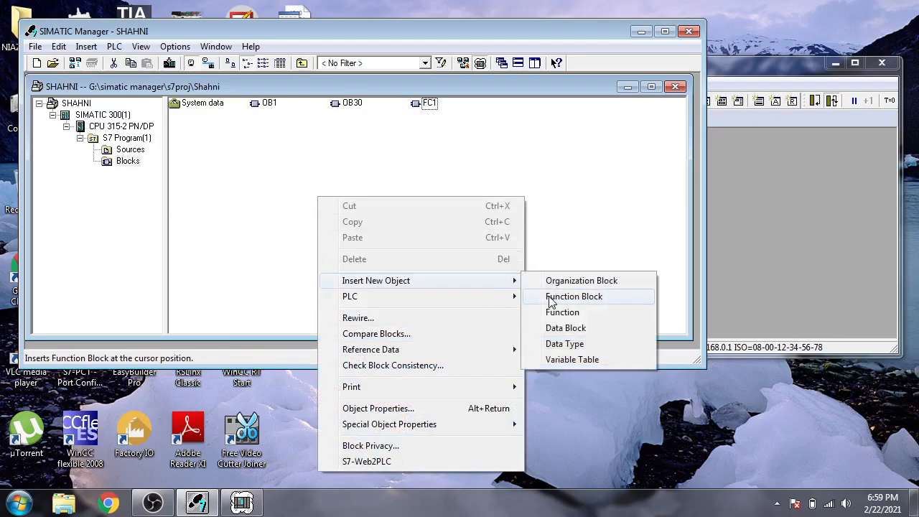
left_click(548, 298)
left_click(352, 162)
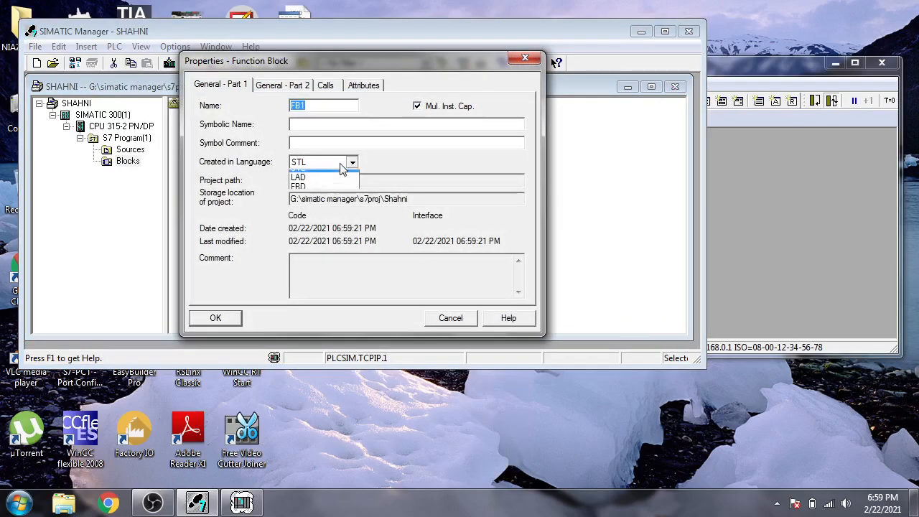
left_click(311, 182)
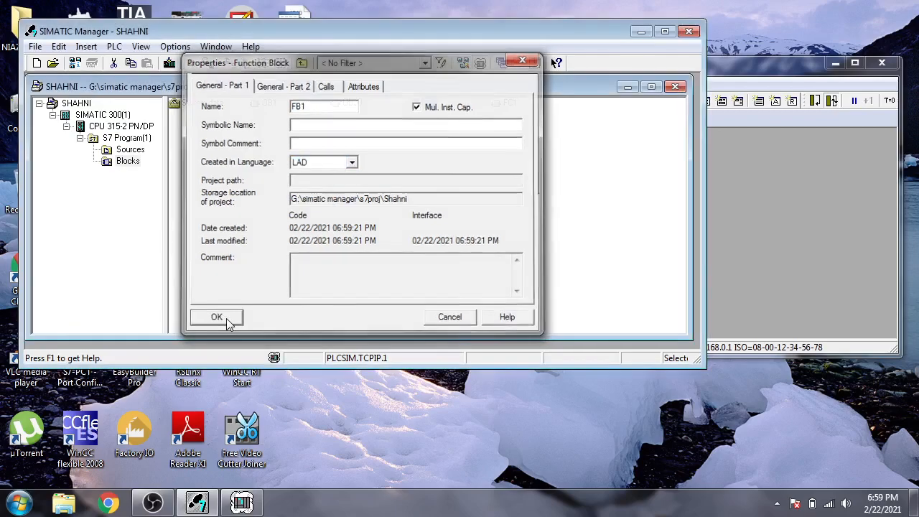
left_click(226, 318)
- Delete the blocks FC1 and FB1 from the Blocks folder, keeping their symbolic names
left_click(507, 106)
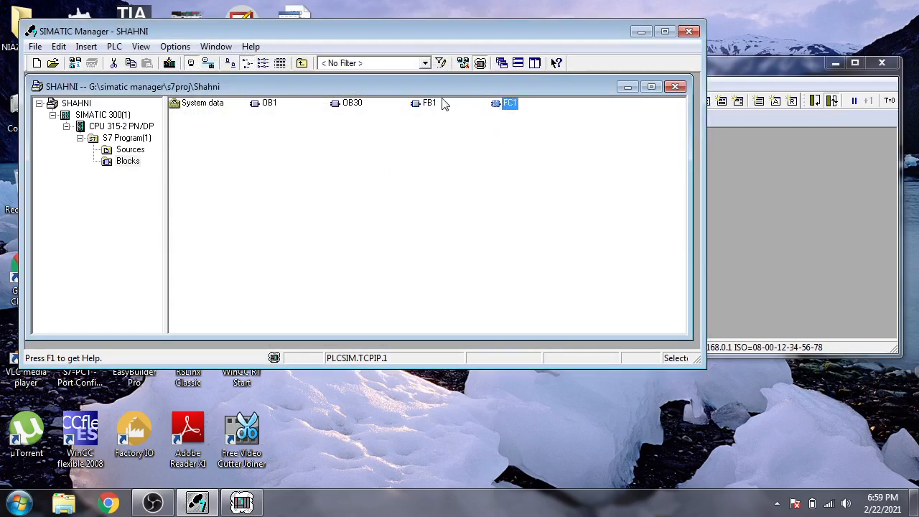
left_click(433, 106, "ctrl")
right_click(433, 107)
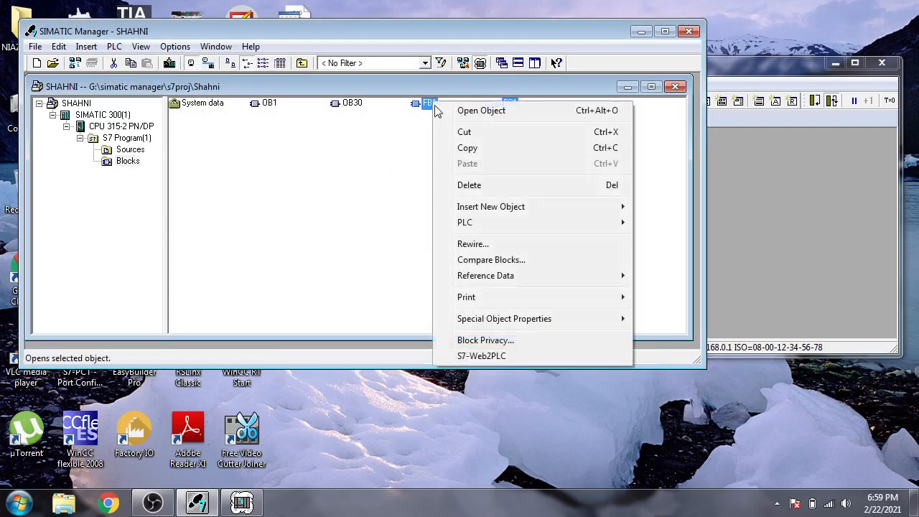
left_click(494, 185)
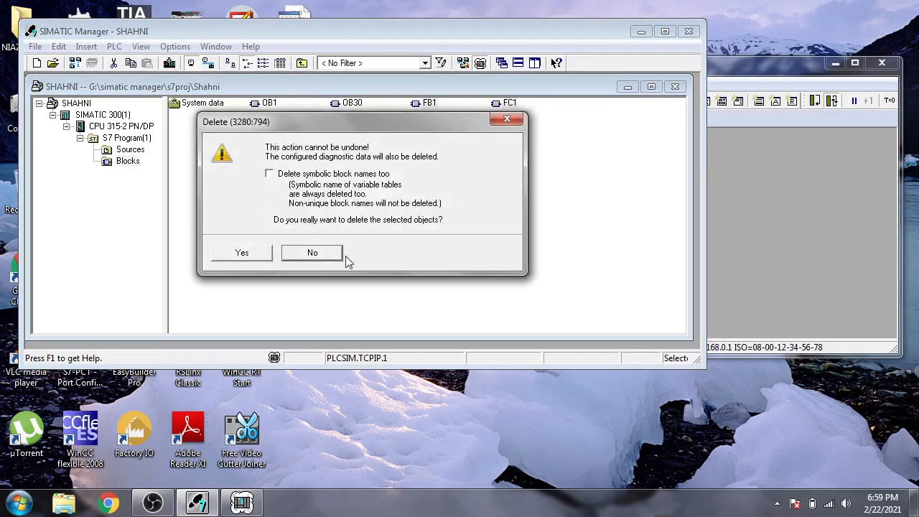
left_click(266, 253)
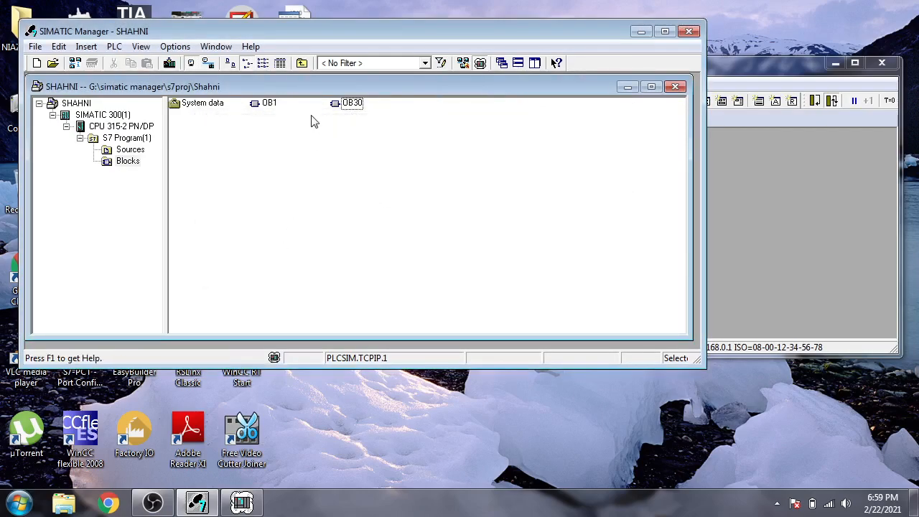
- Open OB1 in the block editor, save the empty block and close the editor
left_click_drag(263, 26, 373, 74)
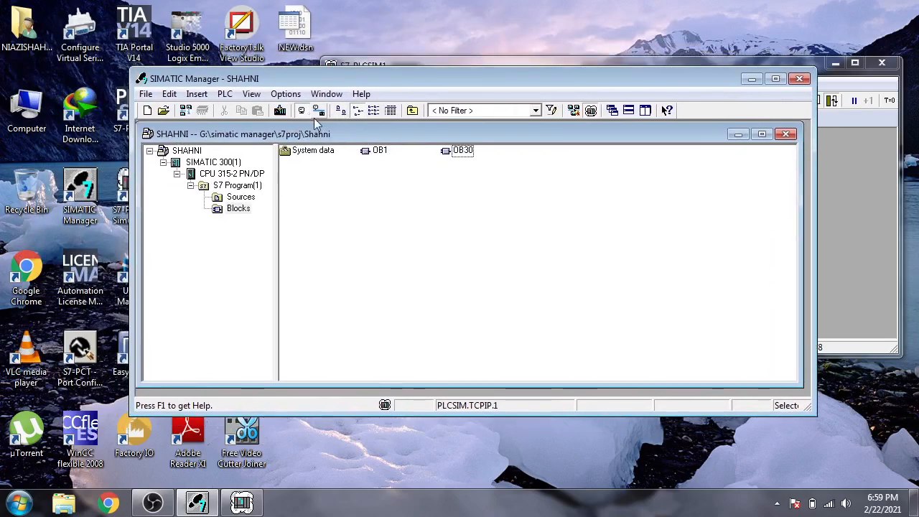
left_click(381, 152)
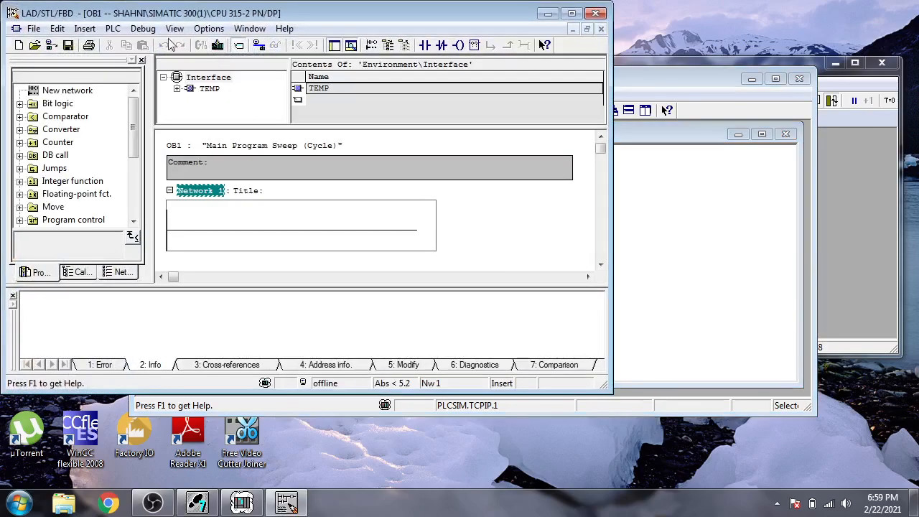
left_click(68, 44)
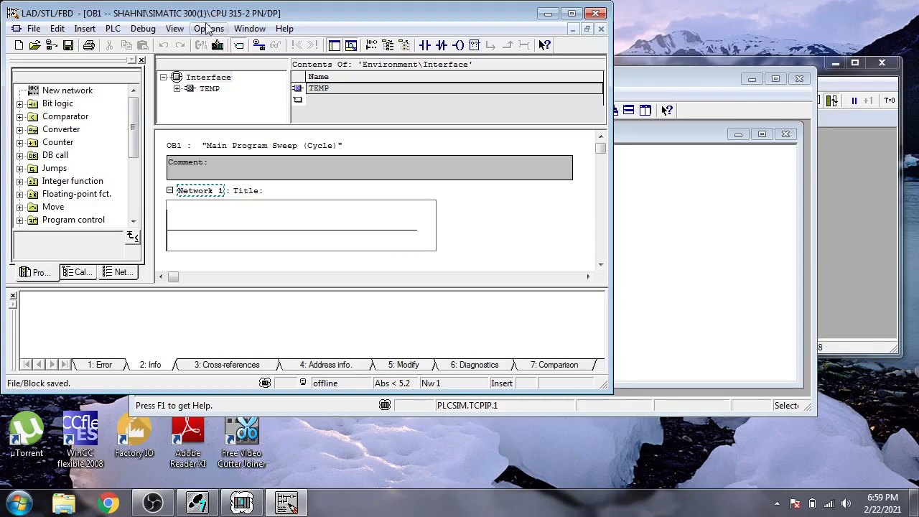
left_click(141, 28)
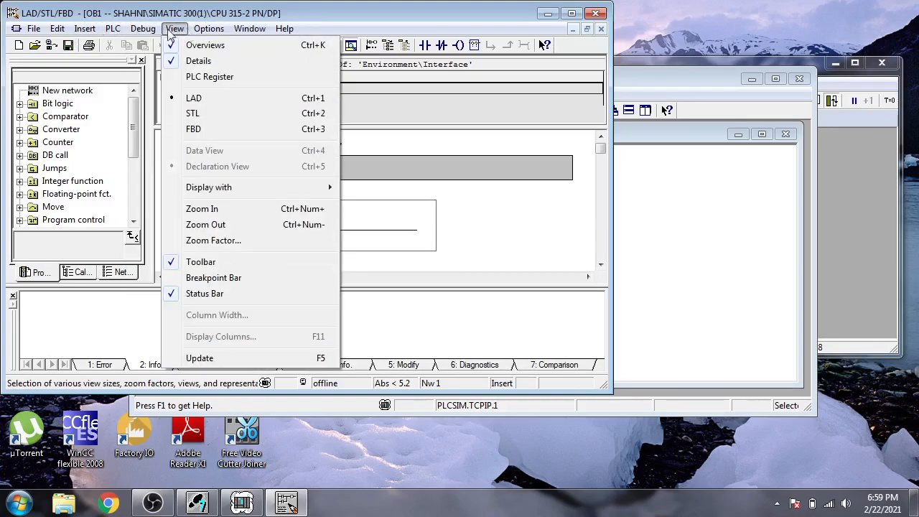
mouse_move(198, 33)
left_click(596, 13)
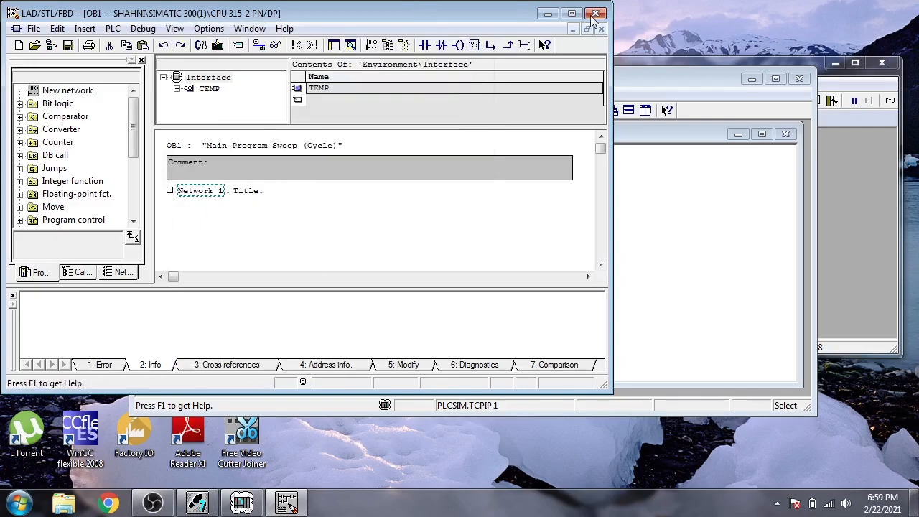
left_click(412, 207)
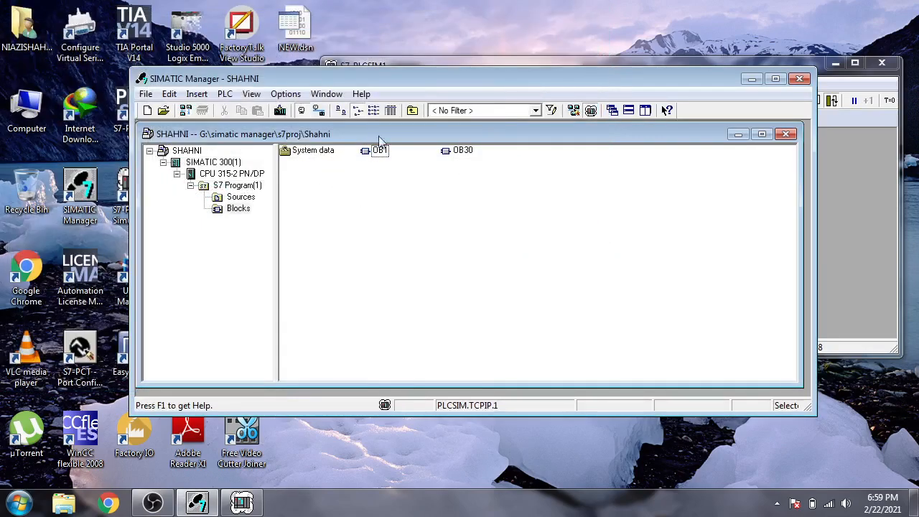
left_click(283, 98)
mouse_move(228, 95)
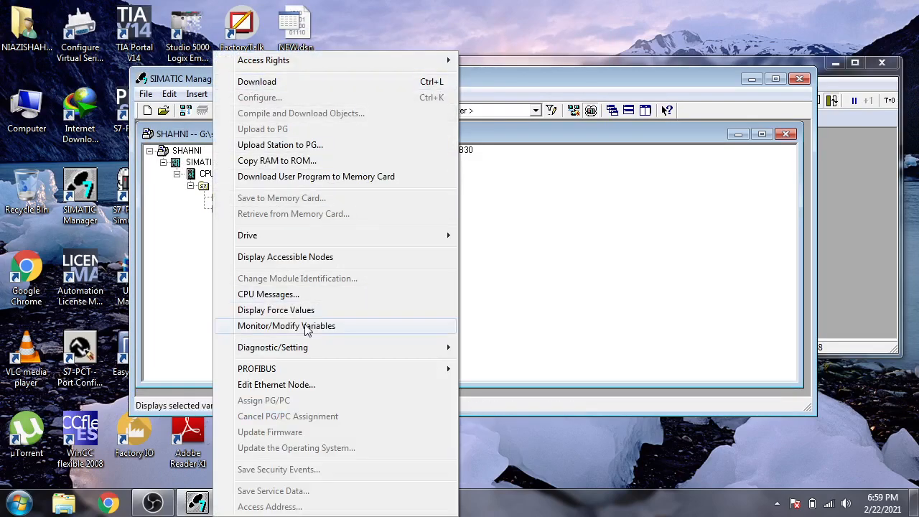
left_click(426, 298)
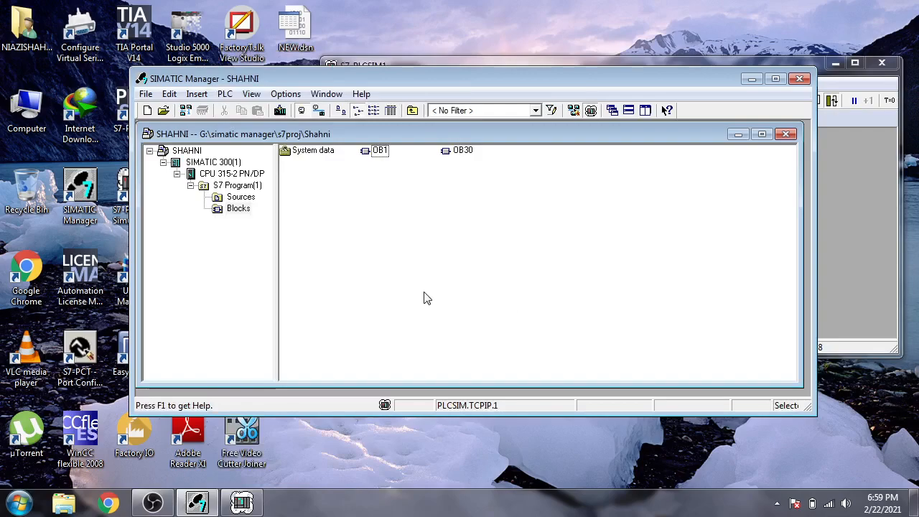
- Download the SIMATIC 300(1) station to the simulated CPU and bring up S7-PLCSIM to check the CPU's status
double_click(225, 175)
double_click(225, 163)
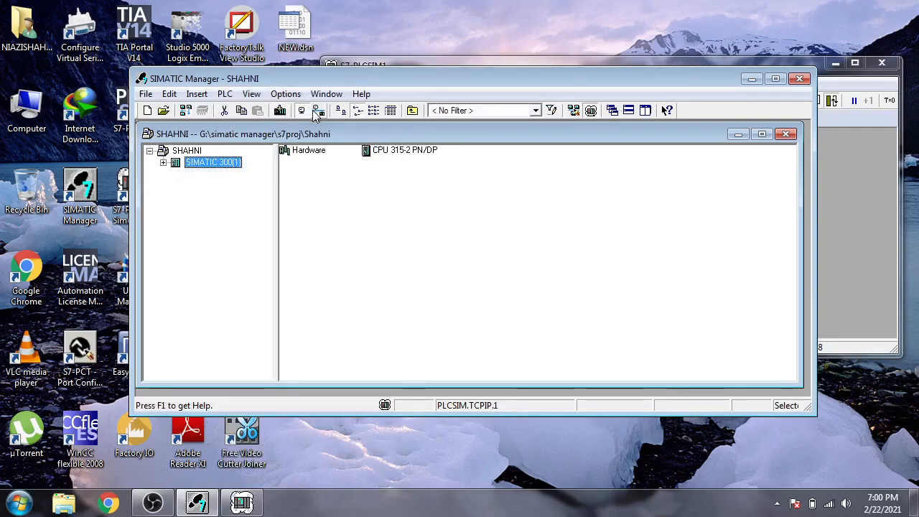
left_click(228, 95)
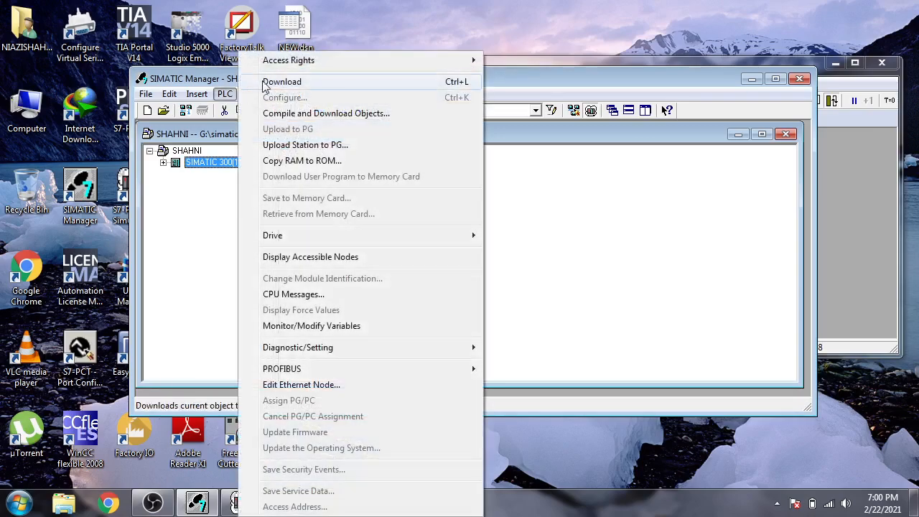
left_click(305, 84)
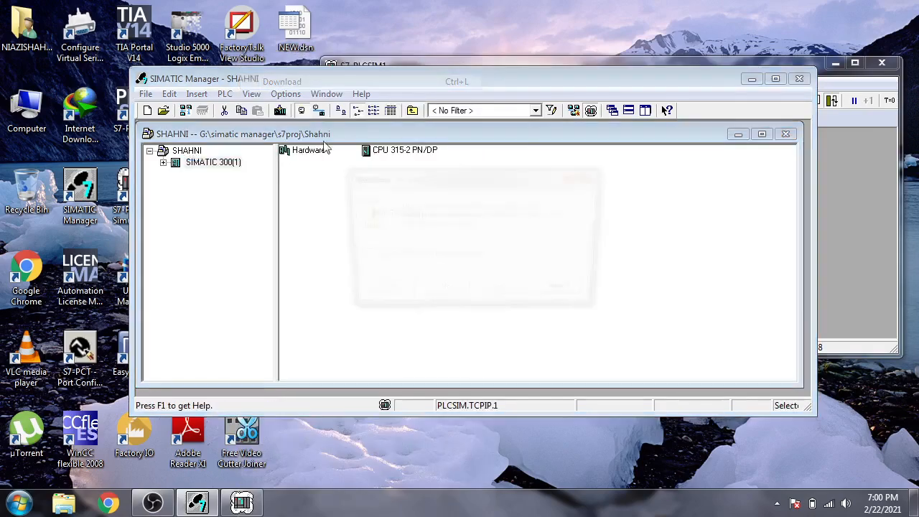
left_click(380, 294)
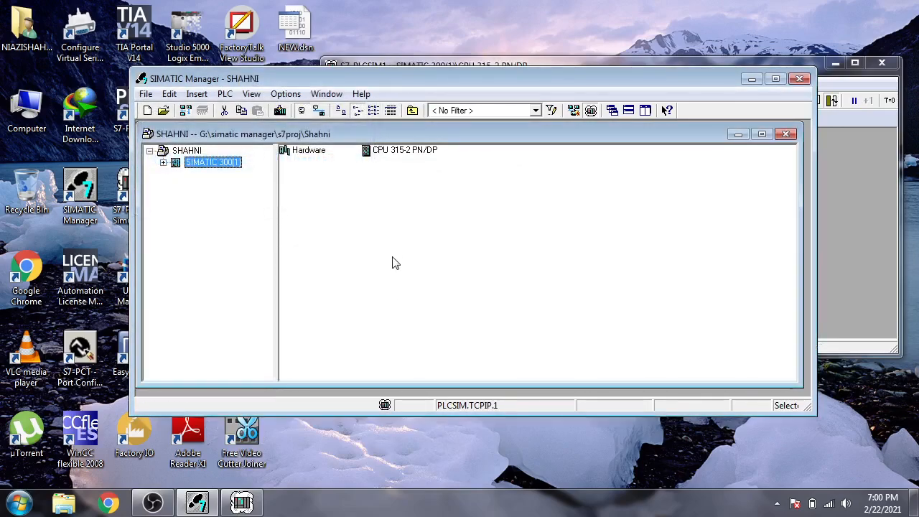
left_click(435, 58)
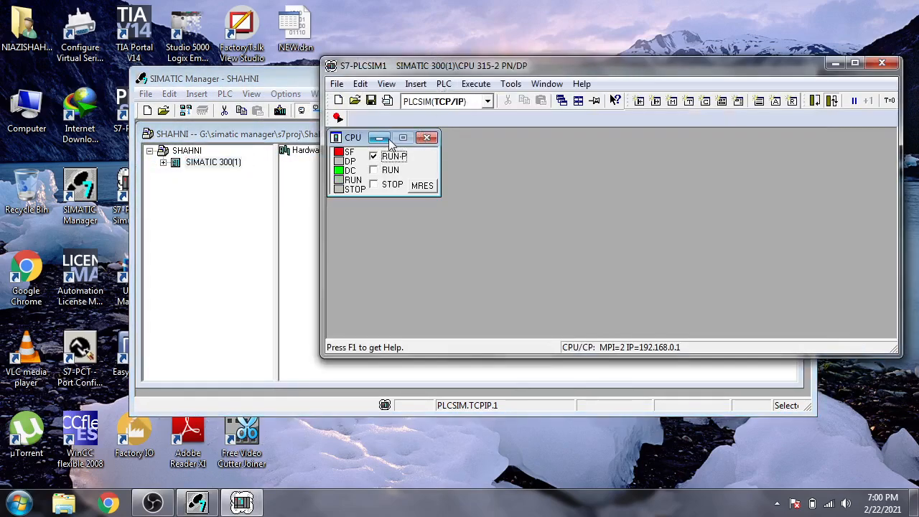
- Download the SIMATIC 300(1) station again, stopping CPU 315-2 PN/DP, overwriting all existing blocks and performing a complete restart
left_click(308, 87)
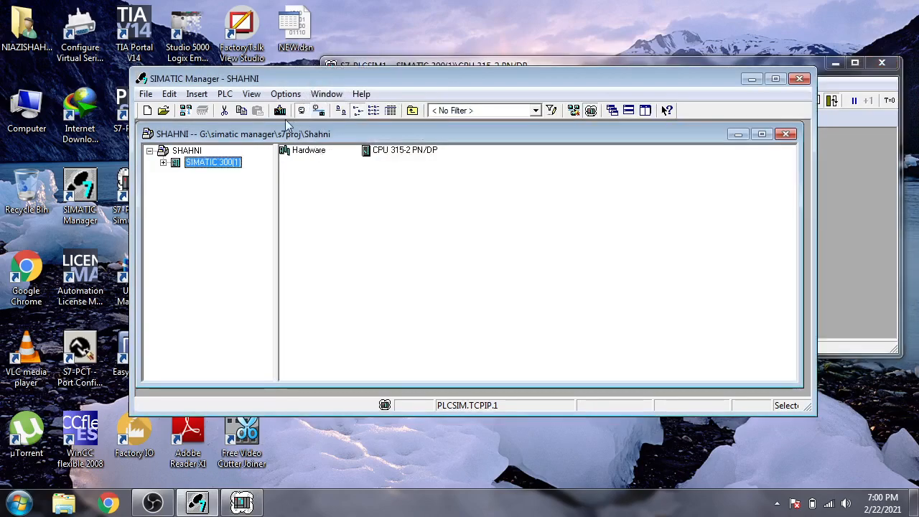
left_click(280, 111)
left_click(384, 295)
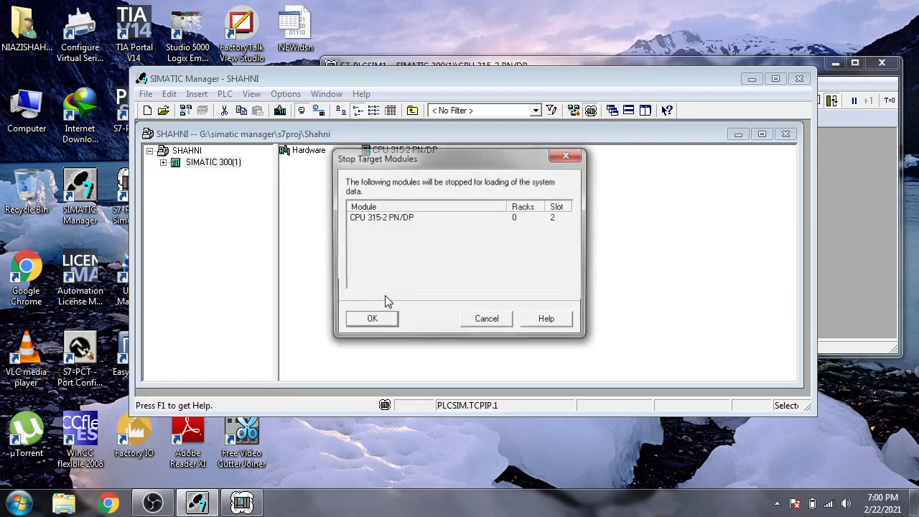
left_click(379, 321)
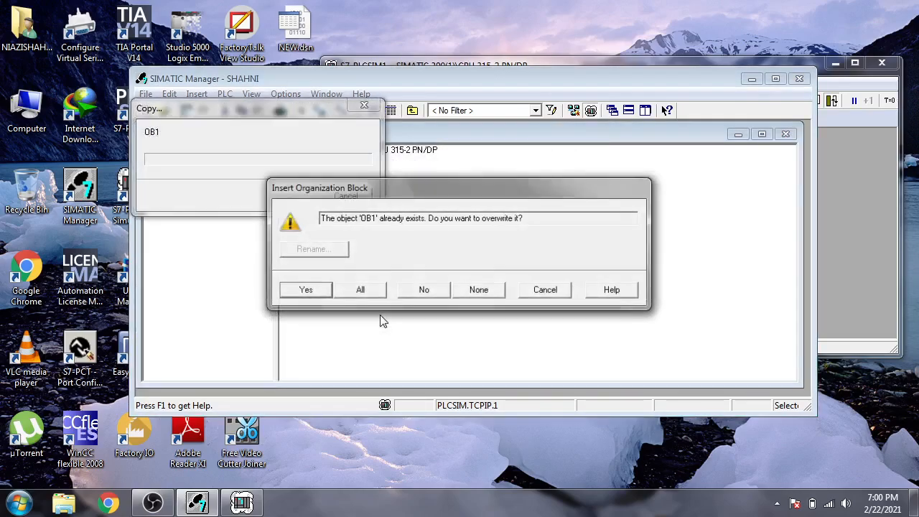
left_click(373, 293)
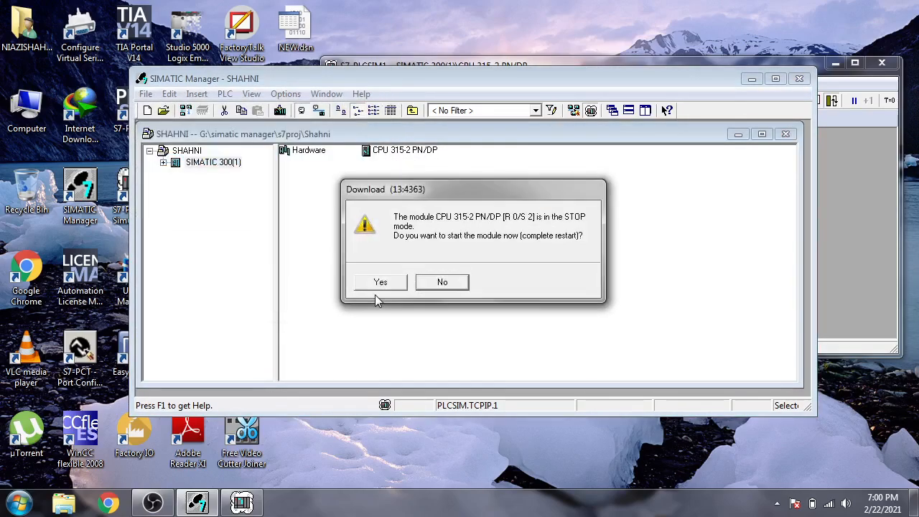
left_click(383, 285)
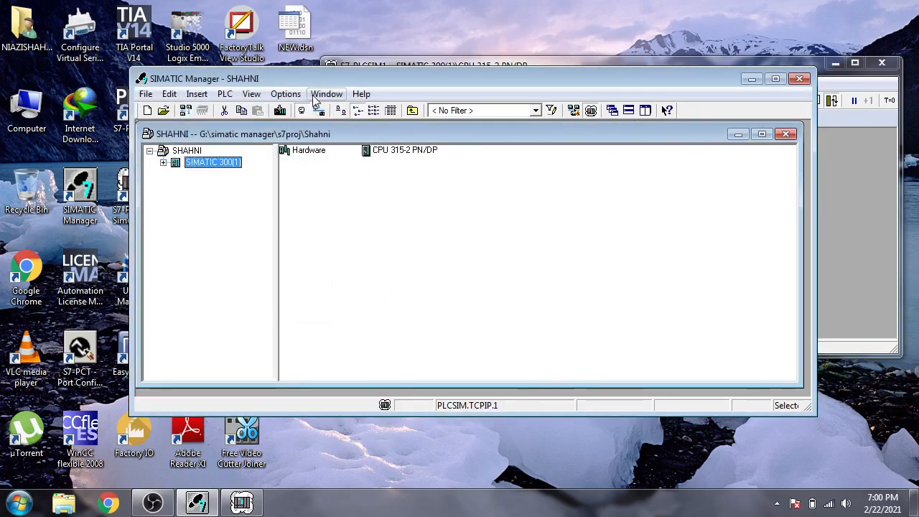
- Check that the PG/PC interface uses the PLCSIM.TCPIP.1 parameter assignment, and accept the setting
left_click(283, 96)
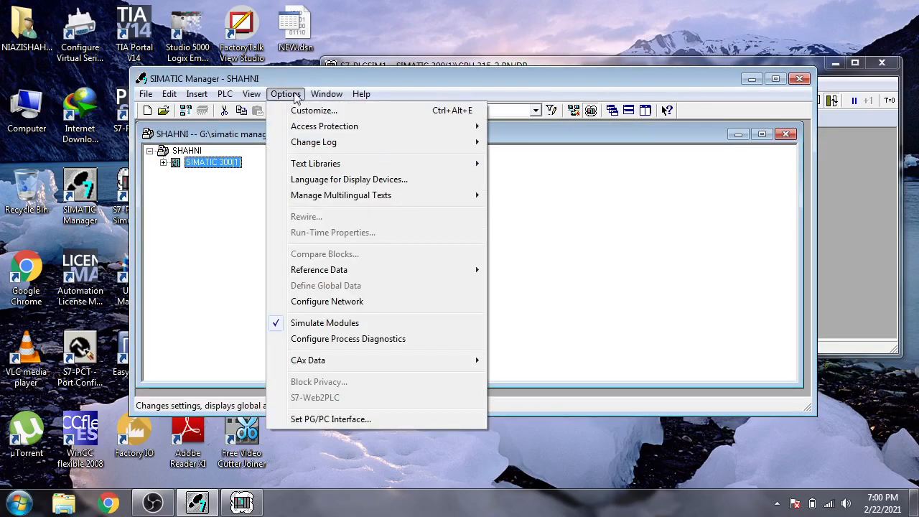
left_click(330, 420)
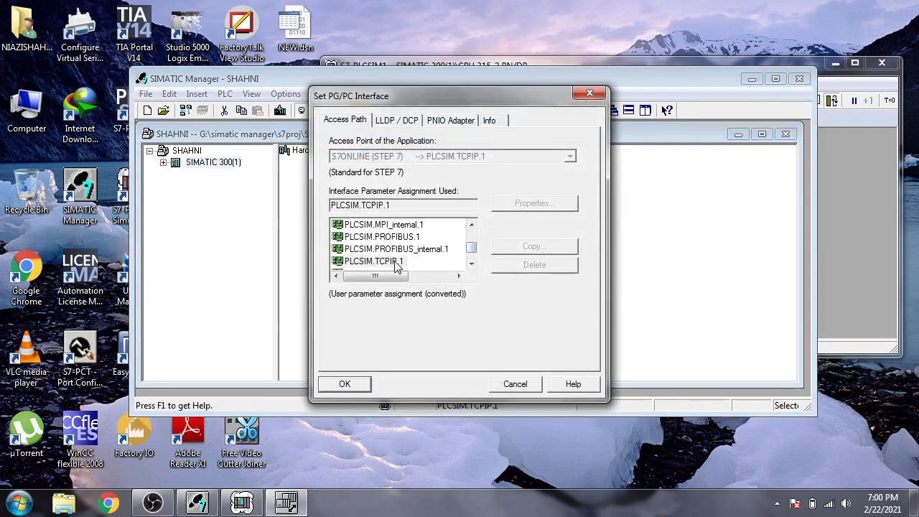
left_click(345, 383)
- Select PLCSIM(TCP/IP) as the simulator's connection in S7-PLCSIM, and close the simulator
left_click(421, 67)
left_click(452, 102)
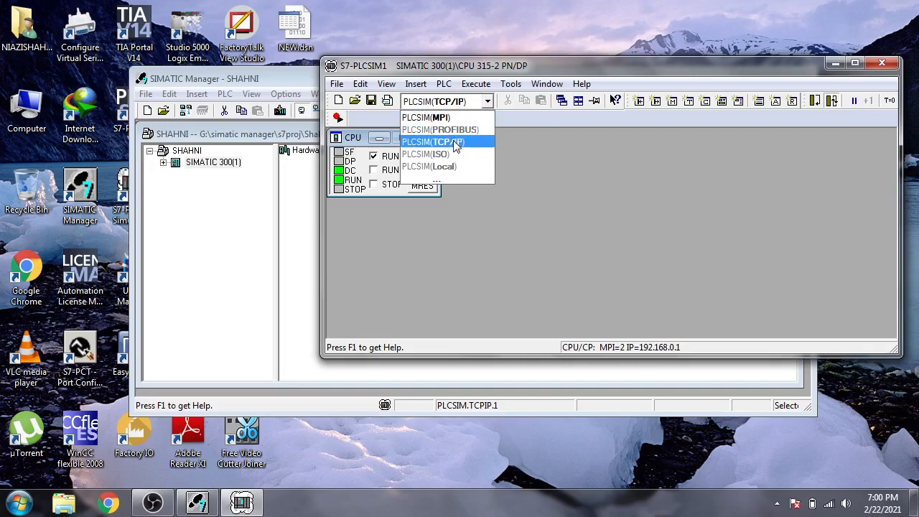
left_click(455, 143)
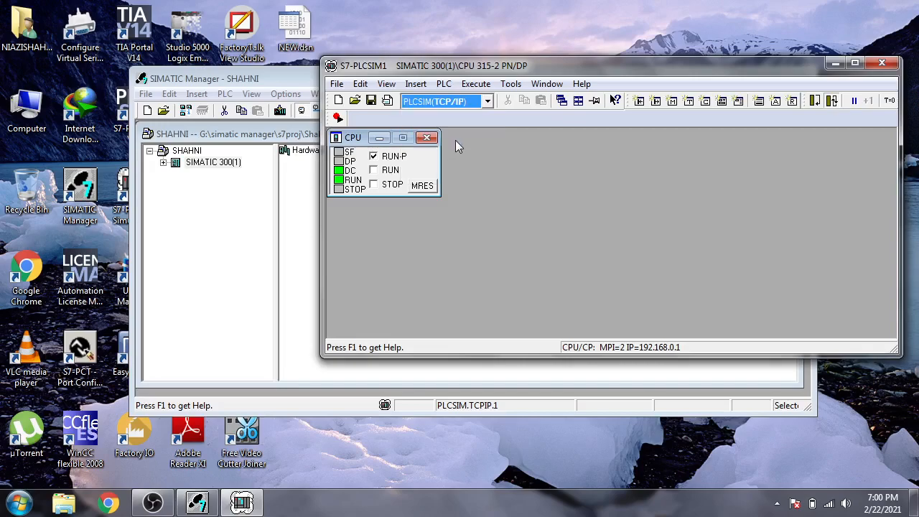
left_click(880, 65)
left_click(605, 239)
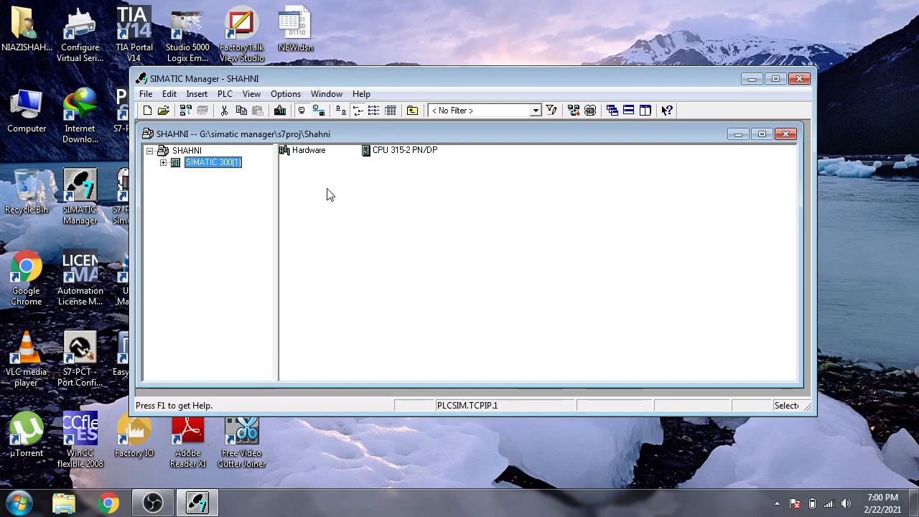
left_click_drag(337, 83, 359, 79)
left_click(186, 158)
left_click(186, 158)
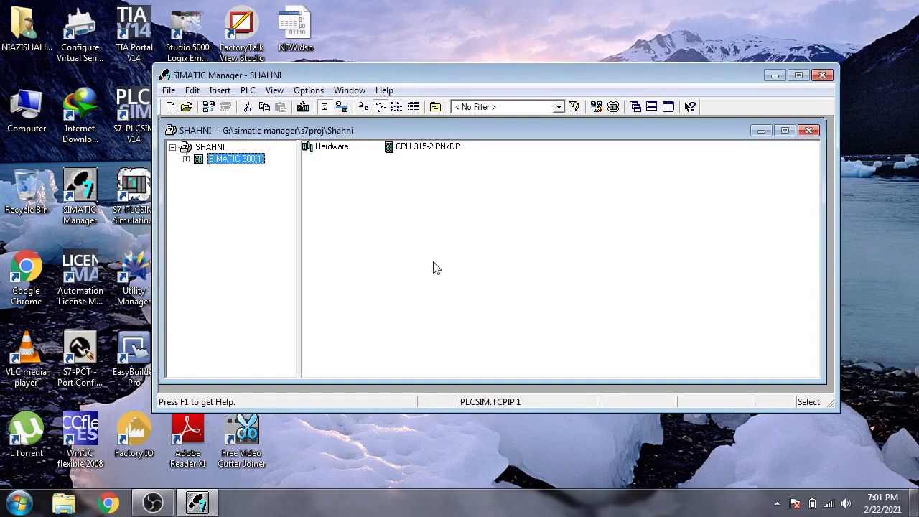